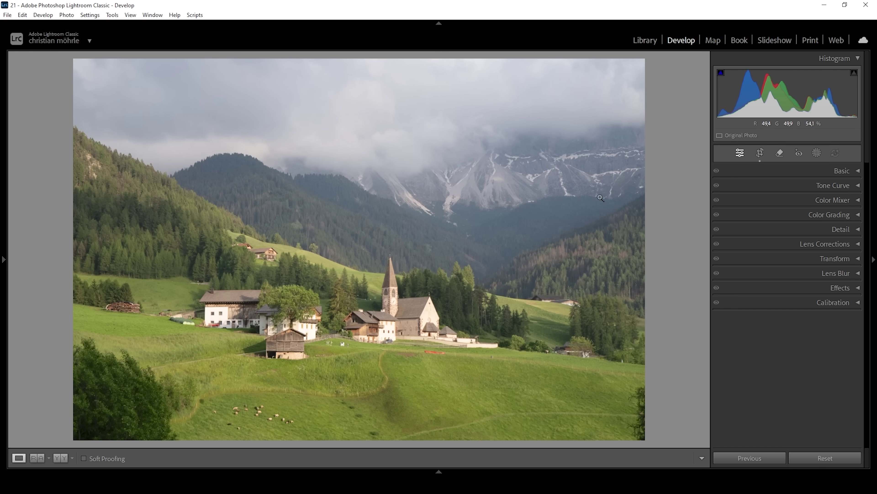
# Apply the Adobe Landscape profile to the photo and set the overall Exposure to −0.88
pyautogui.click(835, 173)
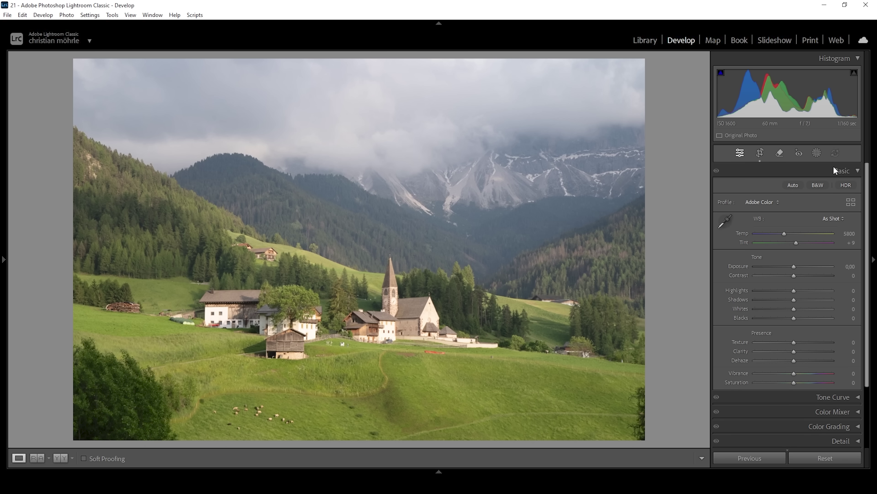
pyautogui.click(758, 203)
pyautogui.click(767, 236)
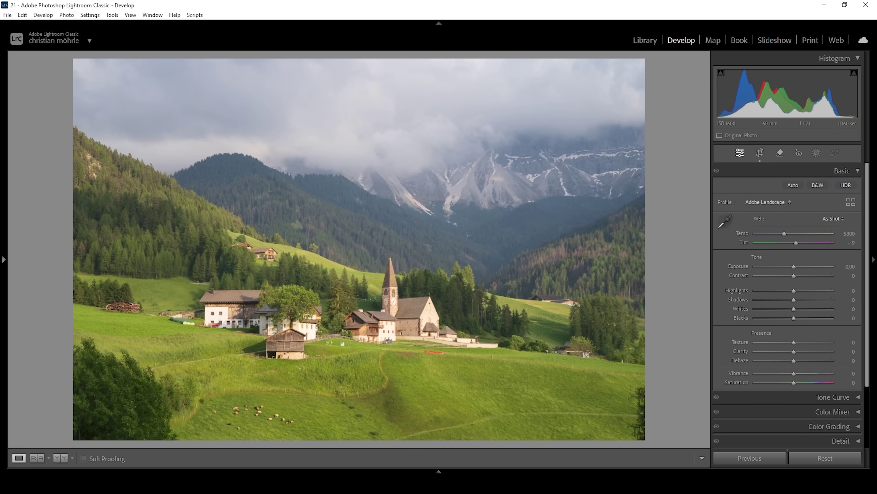
pyautogui.moveTo(793, 267); pyautogui.dragTo(787, 267)
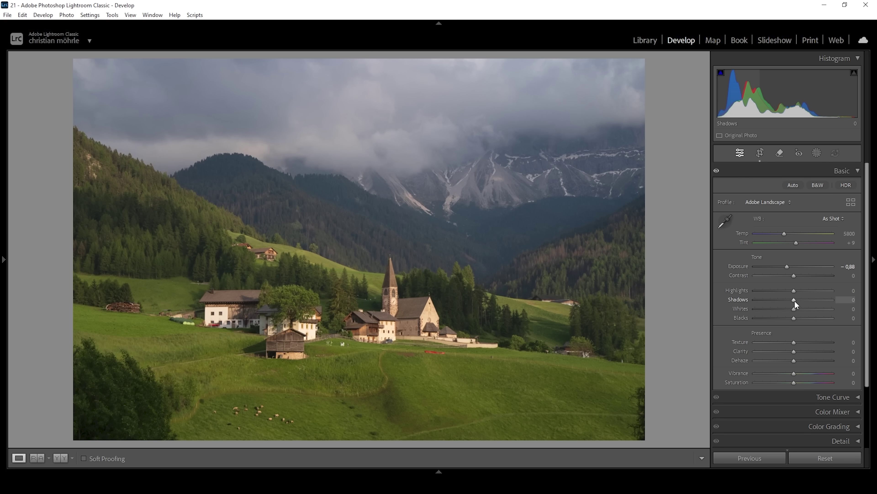
# Adjust the photo's global tones with Shadows at −34, Whites at +38 and Blacks at +20
pyautogui.moveTo(790, 301); pyautogui.dragTo(782, 302)
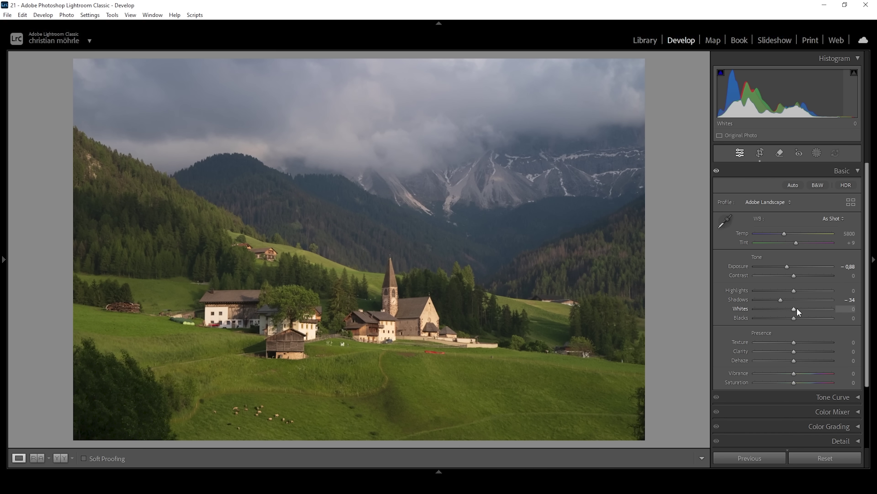
pyautogui.moveTo(794, 310); pyautogui.dragTo(809, 314)
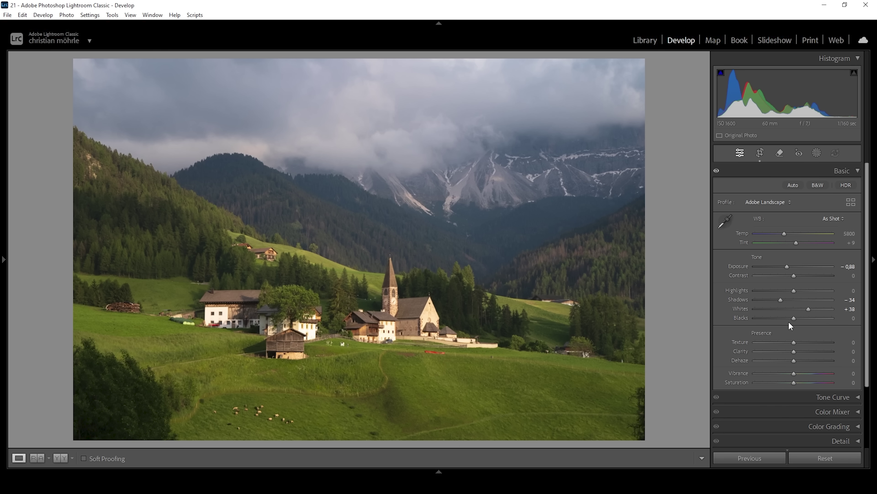
pyautogui.moveTo(797, 319); pyautogui.dragTo(803, 319)
# Set global Clarity to −5, Dehaze to −5 and Vibrance to +5, and compare the photo before and after
pyautogui.moveTo(792, 352); pyautogui.dragTo(793, 362)
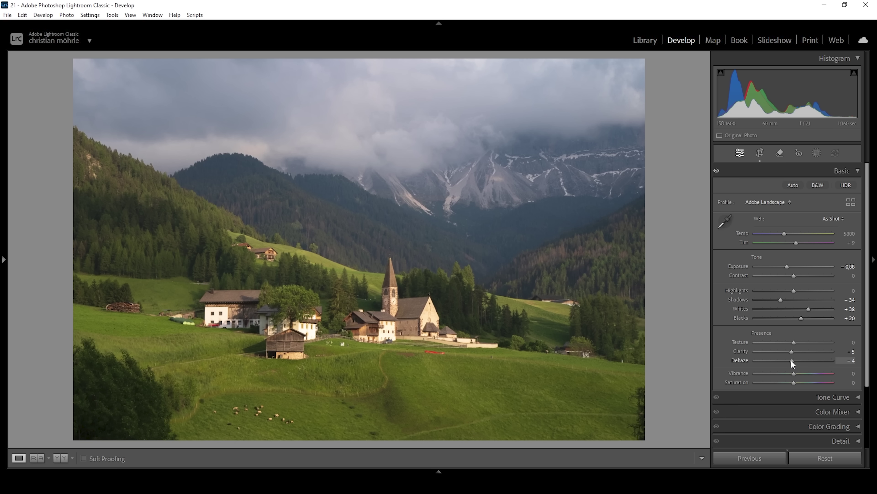
pyautogui.moveTo(793, 361); pyautogui.dragTo(792, 361)
pyautogui.moveTo(794, 373); pyautogui.dragTo(796, 374)
pyautogui.click(61, 458)
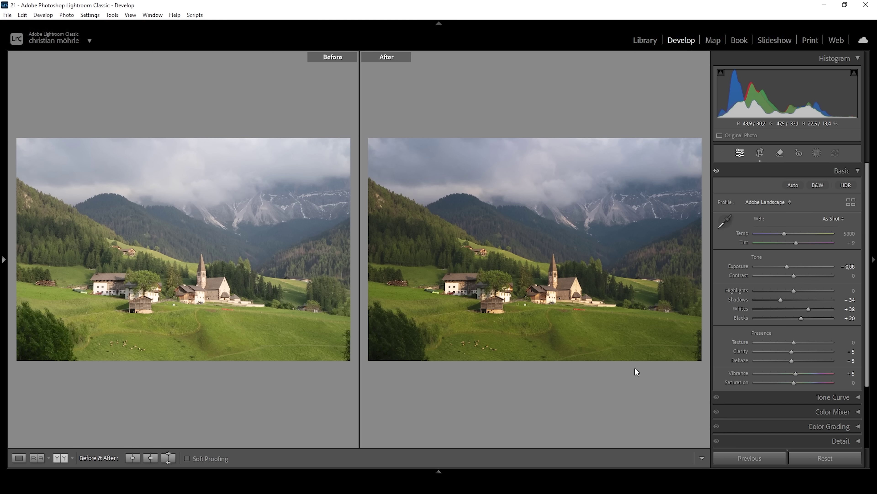
pyautogui.click(18, 458)
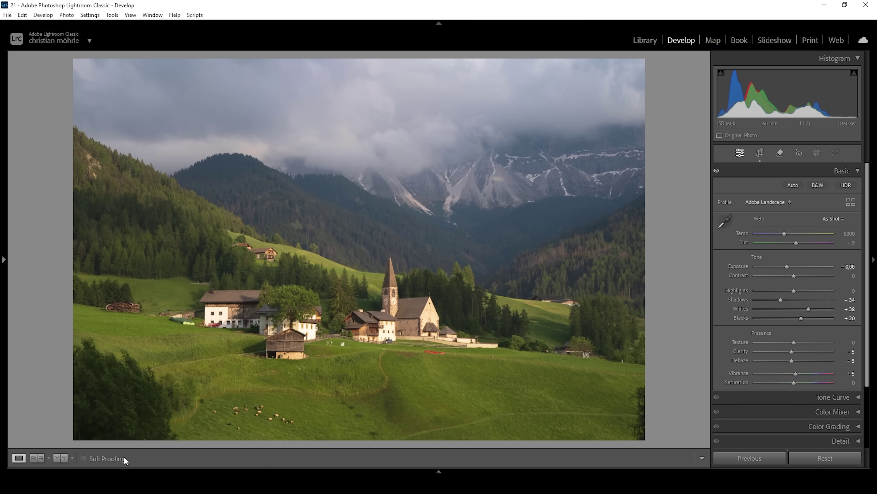
# Add a slightly tilted linear gradient mask covering the sky and fading out over the mountain slopes
pyautogui.click(817, 152)
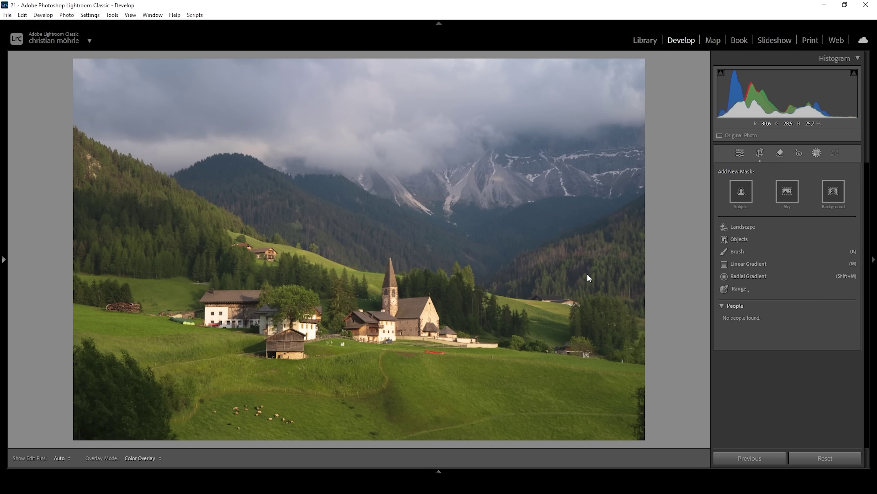
pyautogui.click(752, 267)
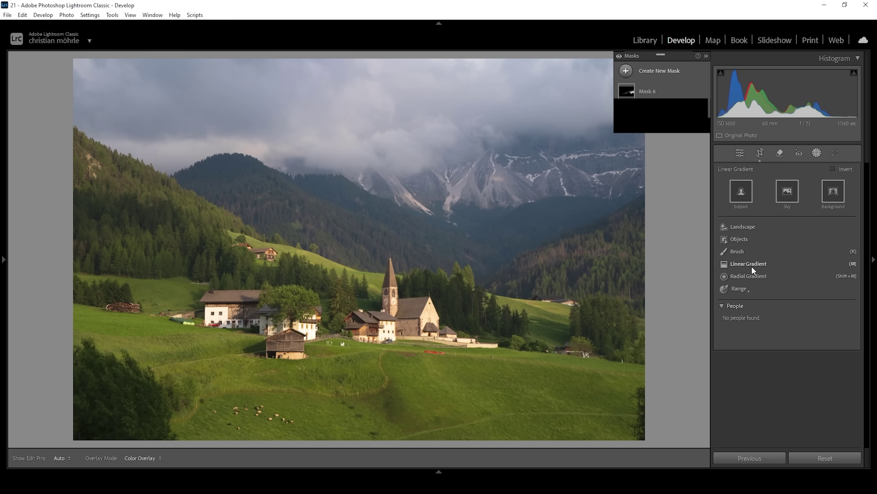
pyautogui.moveTo(440, 140); pyautogui.dragTo(436, 220)
pyautogui.moveTo(441, 133); pyautogui.dragTo(450, 90)
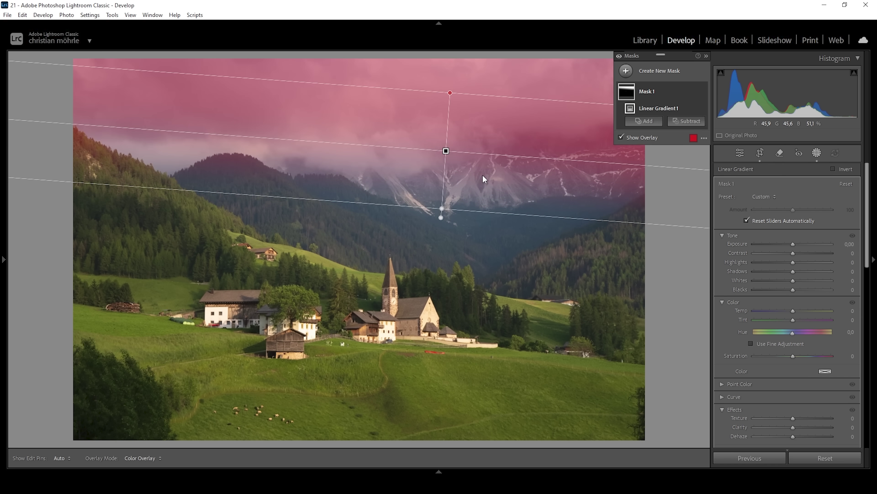
pyautogui.moveTo(444, 149); pyautogui.dragTo(443, 148)
# Set the sky gradient mask's Exposure to −0.81, Contrast to 40 and Clarity to 29
pyautogui.moveTo(794, 244); pyautogui.dragTo(784, 246)
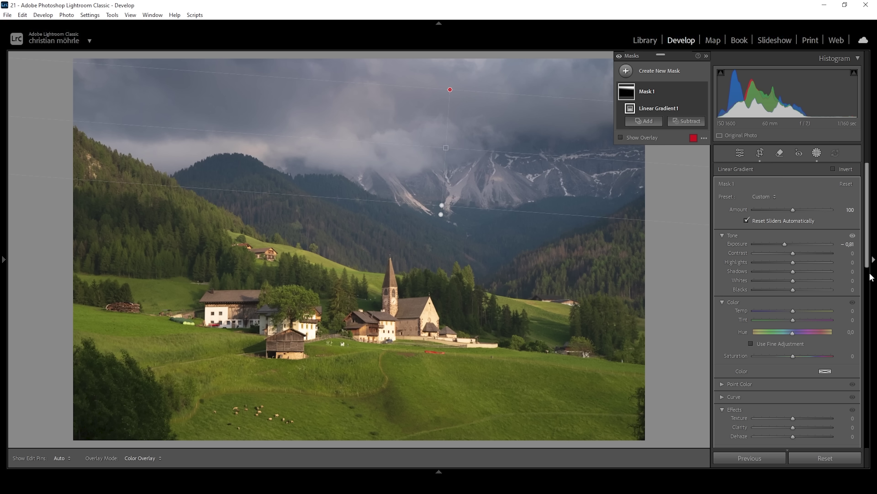
pyautogui.moveTo(792, 252); pyautogui.dragTo(805, 258)
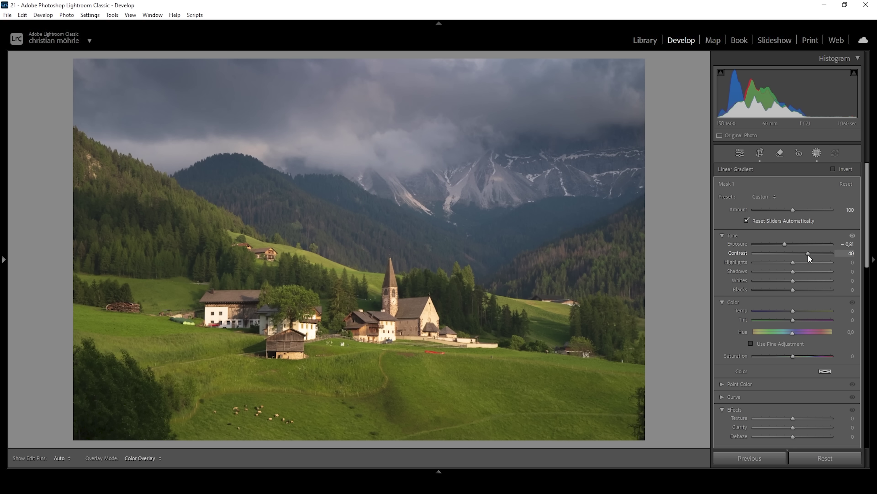
pyautogui.scroll(-5, 800, 342)
pyautogui.moveTo(808, 254)
pyautogui.mouseDown()
pyautogui.moveTo(795, 246)
pyautogui.moveTo(804, 247)
pyautogui.mouseUp()
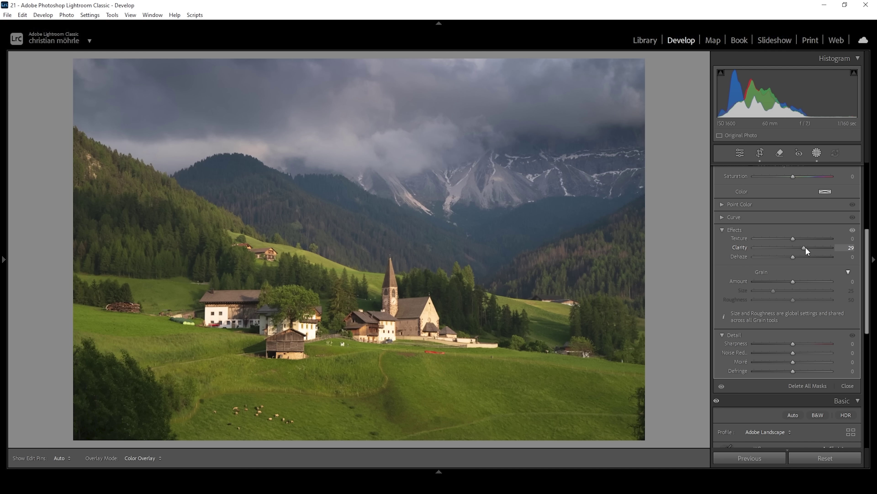
pyautogui.moveTo(805, 247); pyautogui.dragTo(806, 247)
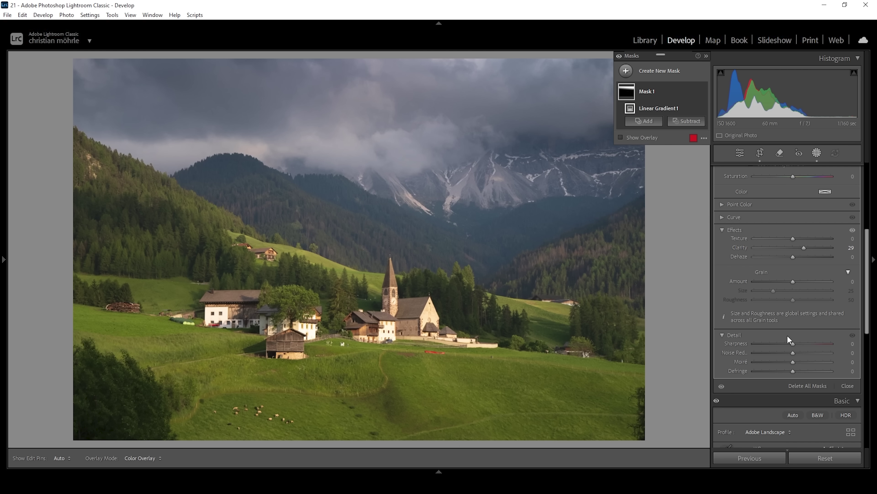
pyautogui.scroll(5, 788, 338)
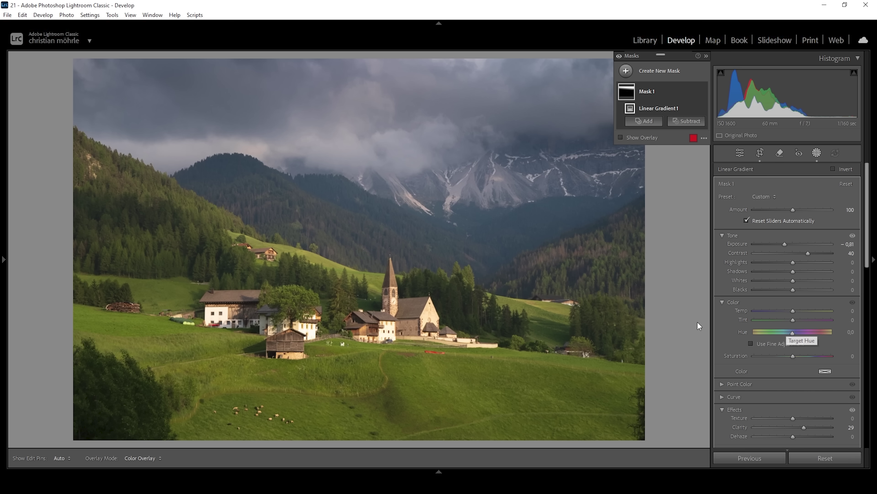
# Create a second linear gradient mask over the upper-right part of the sky and set its Exposure to −1.07
pyautogui.click(645, 97)
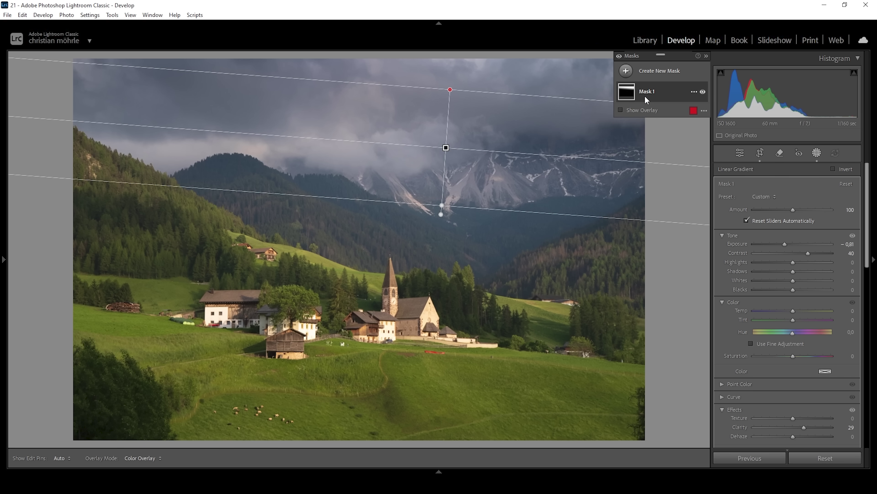
pyautogui.rightClick(644, 96)
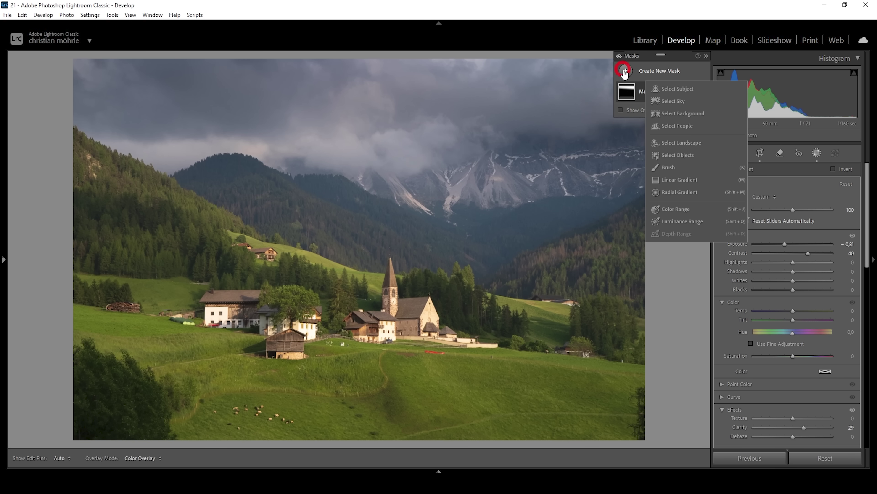
pyautogui.click(685, 182)
pyautogui.hotkey('shift', 'm')
pyautogui.moveTo(532, 64); pyautogui.dragTo(543, 51)
pyautogui.moveTo(527, 114); pyautogui.dragTo(532, 111)
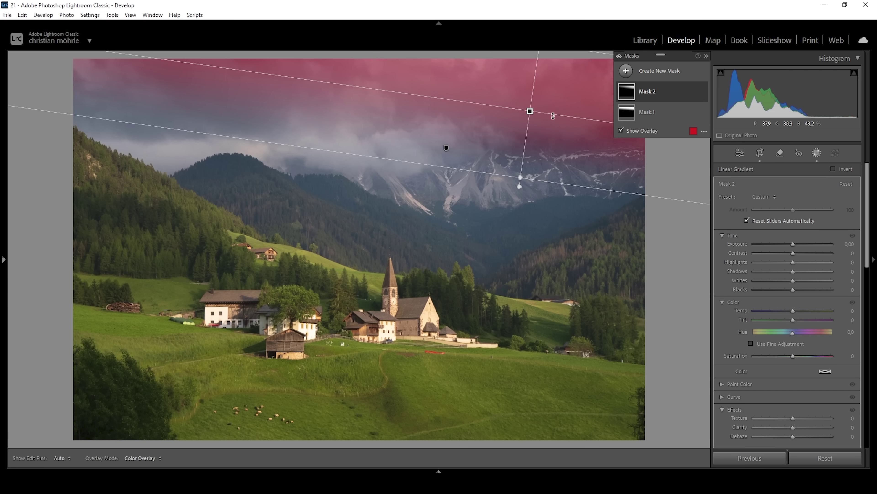
pyautogui.moveTo(793, 244); pyautogui.dragTo(782, 244)
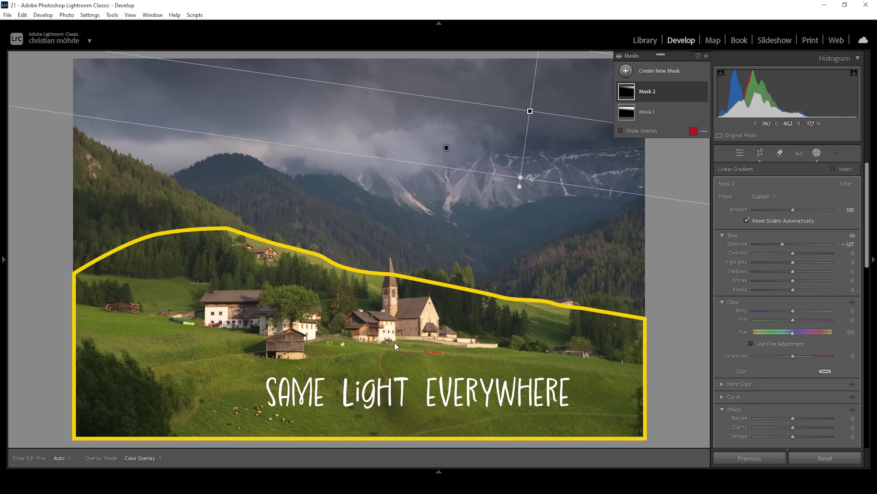
# Create a third linear gradient mask rising from the photo's lower edge over the meadow, ending just below the church
pyautogui.click(626, 71)
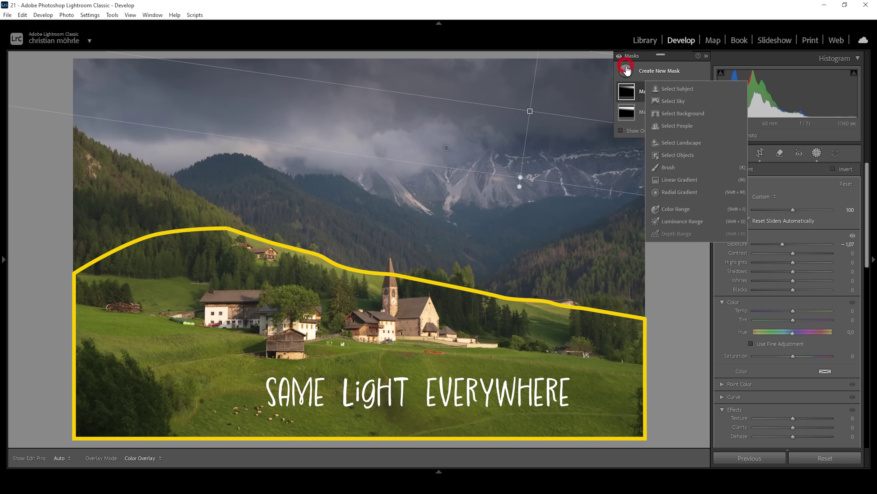
pyautogui.click(679, 179)
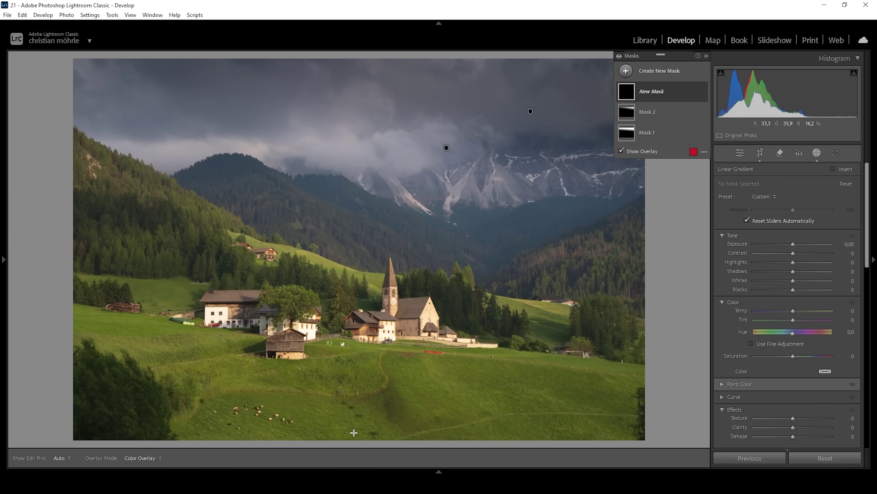
pyautogui.moveTo(354, 432)
pyautogui.mouseDown()
pyautogui.moveTo(358, 349)
pyautogui.moveTo(355, 447)
pyautogui.mouseUp()
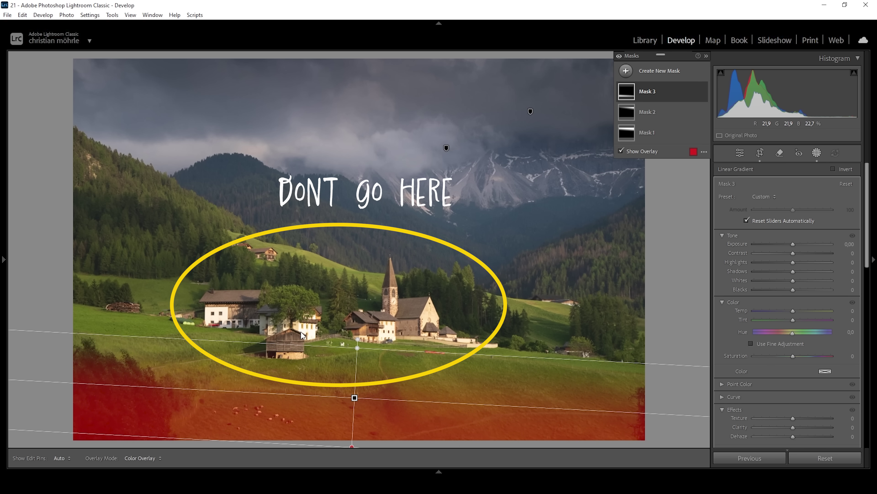
pyautogui.moveTo(357, 348); pyautogui.dragTo(357, 351)
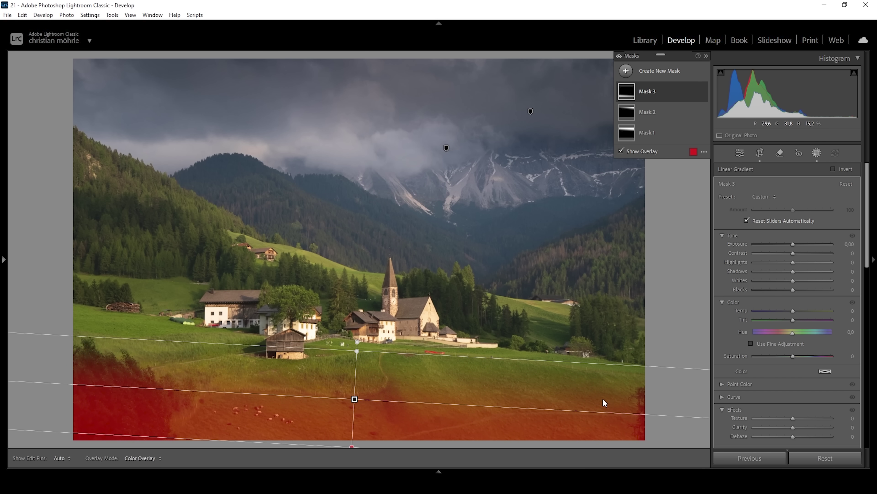
# Set the foreground gradient mask's Exposure to −0.71 and Contrast to 14
pyautogui.moveTo(794, 244); pyautogui.dragTo(783, 245)
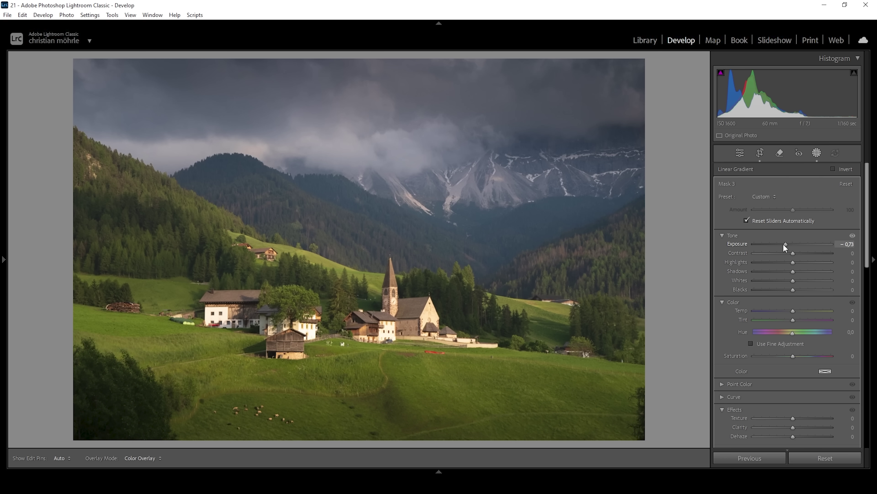
pyautogui.moveTo(782, 244); pyautogui.dragTo(783, 244)
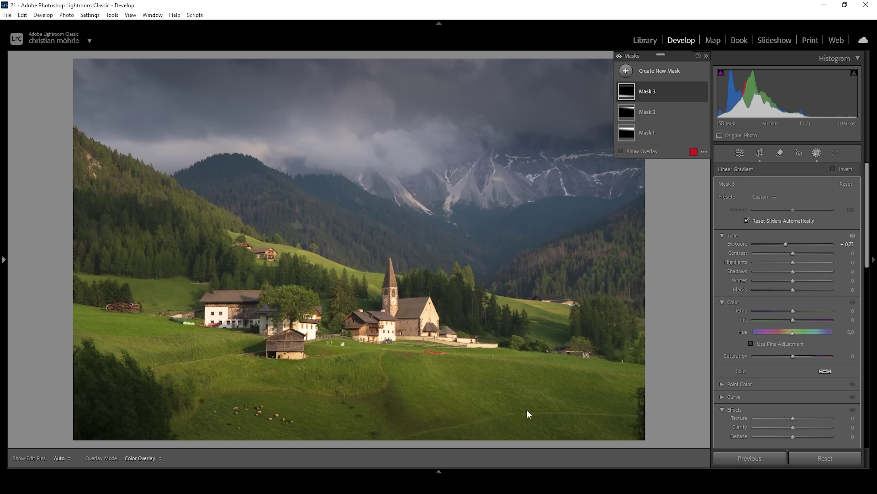
pyautogui.moveTo(847, 245); pyautogui.dragTo(848, 245)
pyautogui.moveTo(793, 253); pyautogui.dragTo(801, 252)
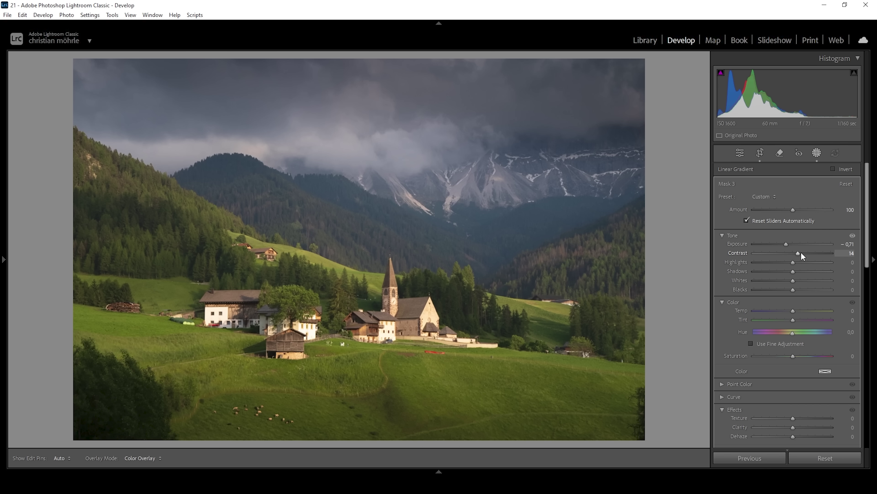
# Create a Color Range mask by sampling the bright green hillside meadow behind the houses
pyautogui.hotkey('shift', 'w')
pyautogui.click(626, 71)
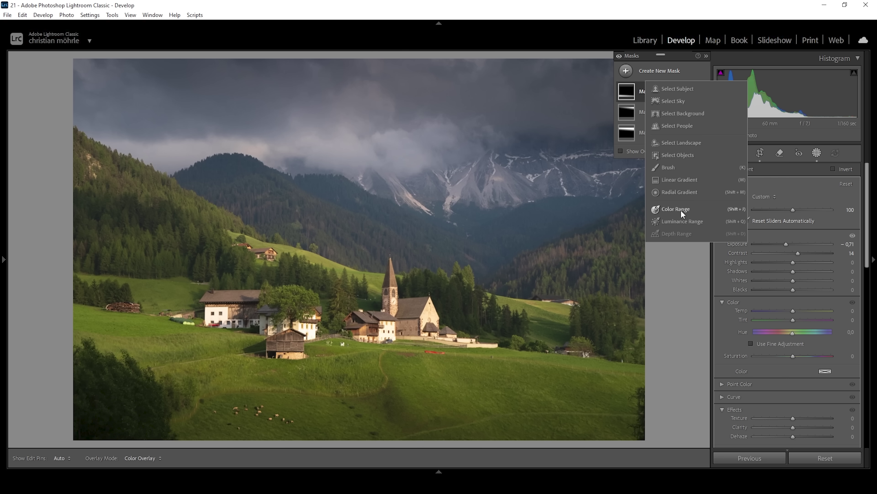
pyautogui.click(689, 209)
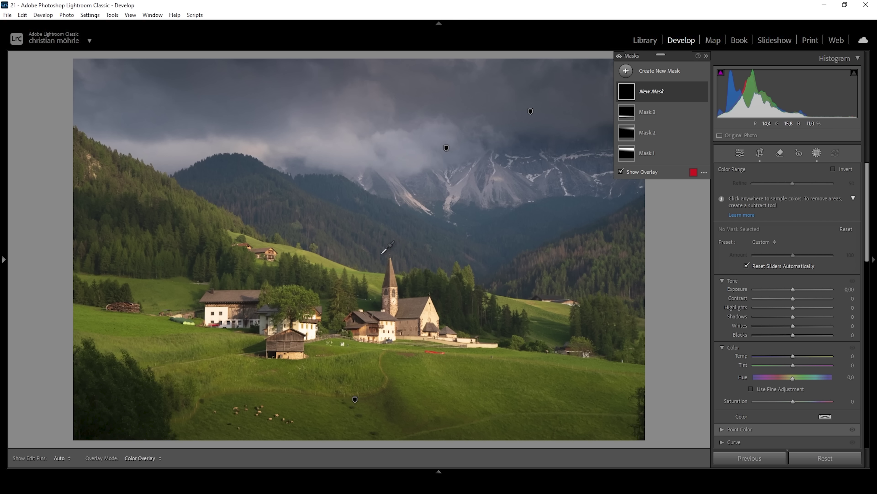
pyautogui.click(315, 258)
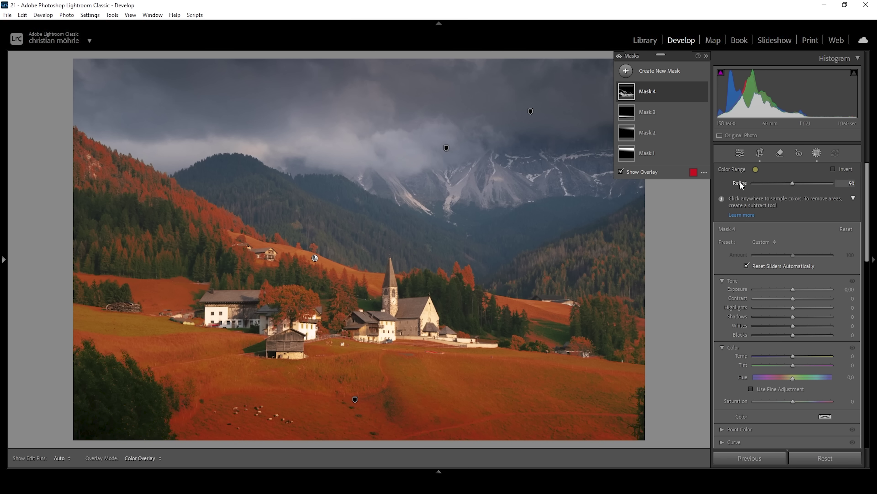
# Subtract a linear gradient from the Color Range mask to exclude the lower foreground meadow
pyautogui.click(659, 92)
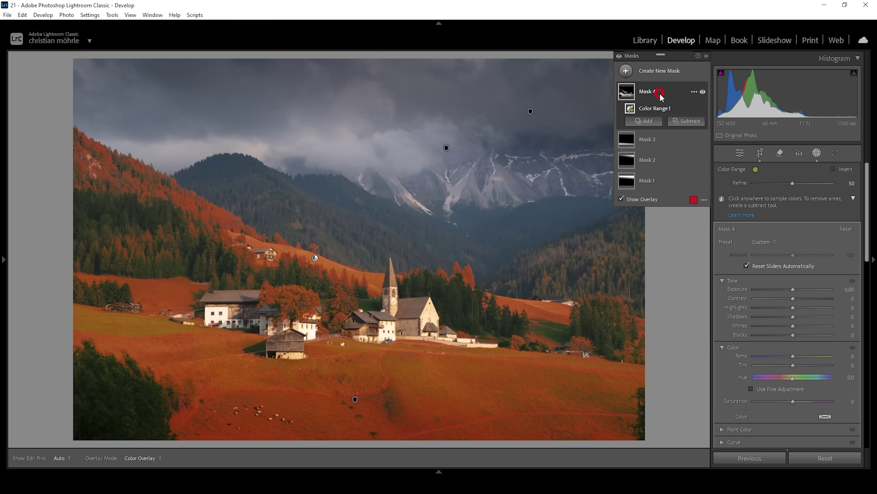
pyautogui.click(686, 120)
pyautogui.click(693, 233)
pyautogui.moveTo(366, 419); pyautogui.dragTo(371, 336)
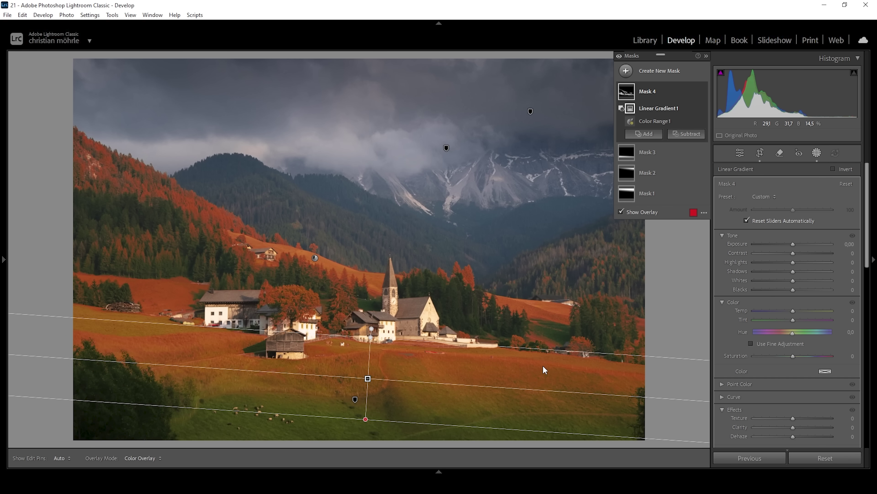
# Set the Color Range mask's Exposure to 0.34 and Whites to 27
pyautogui.moveTo(793, 244); pyautogui.dragTo(796, 245)
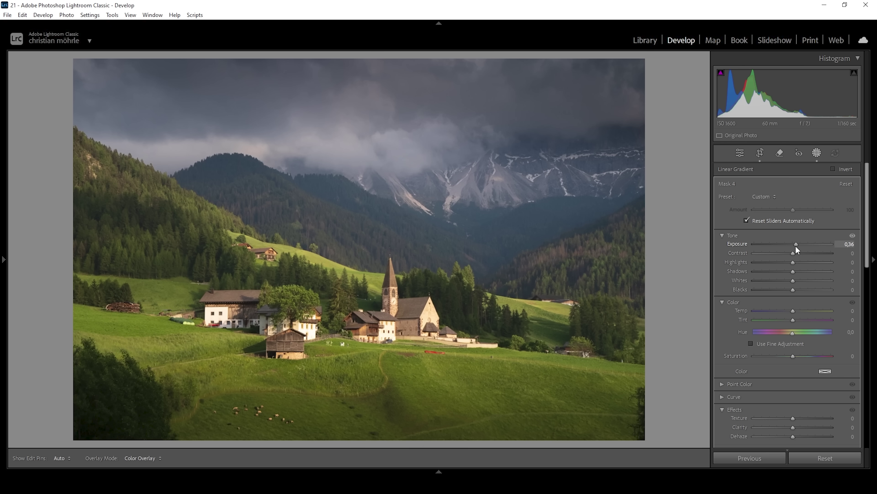
pyautogui.moveTo(796, 246); pyautogui.dragTo(795, 245)
pyautogui.moveTo(792, 282); pyautogui.dragTo(802, 282)
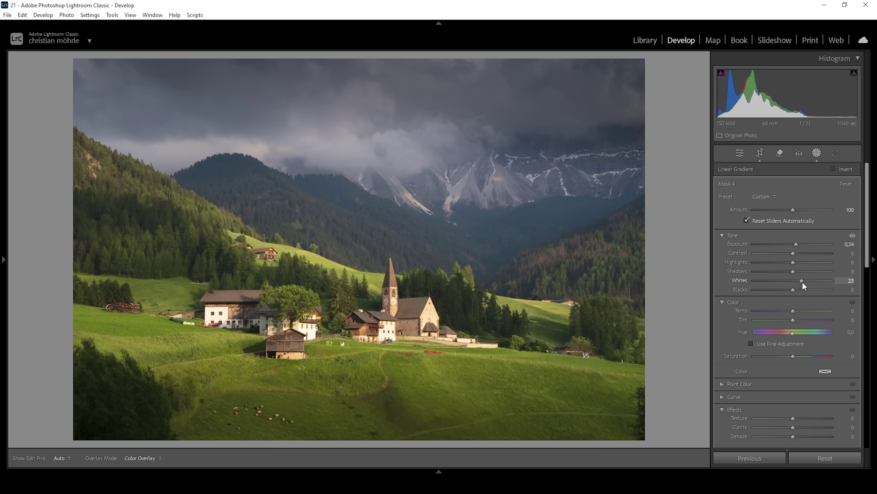
pyautogui.moveTo(802, 282); pyautogui.dragTo(806, 282)
pyautogui.moveTo(803, 282); pyautogui.dragTo(803, 282)
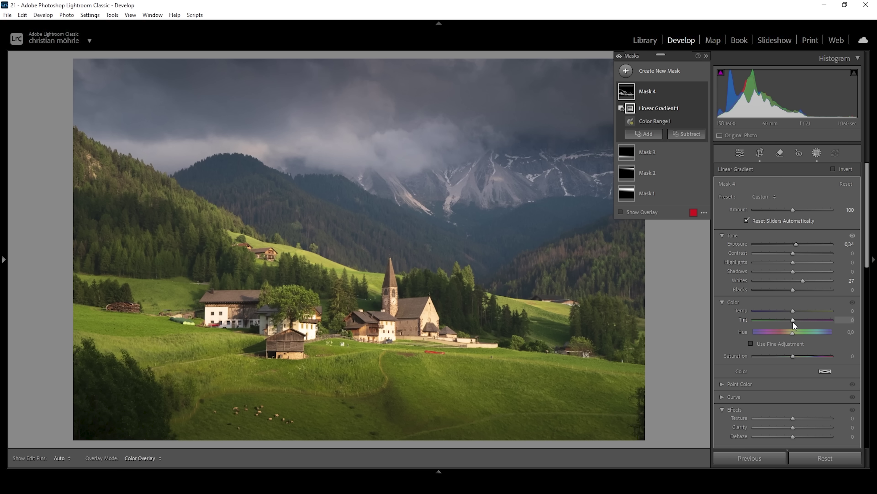
# Raise the meadow mask's Temp to 40
pyautogui.moveTo(795, 312); pyautogui.dragTo(797, 312)
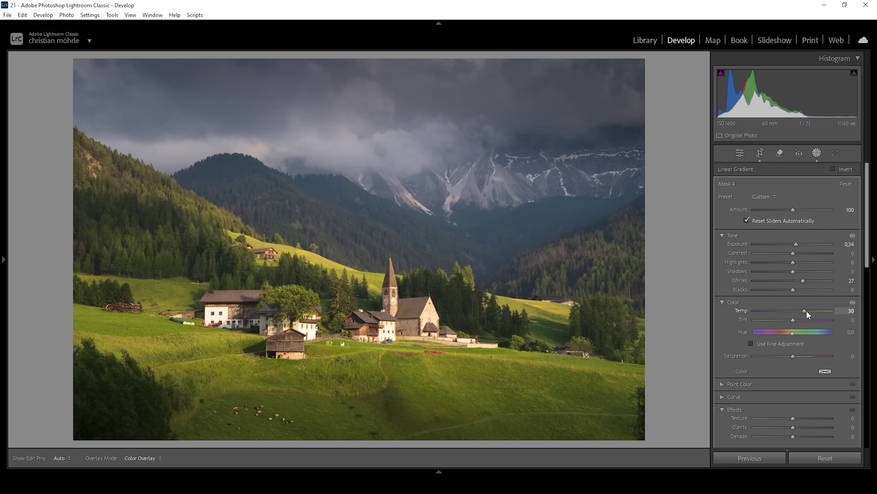
pyautogui.moveTo(806, 310); pyautogui.dragTo(810, 310)
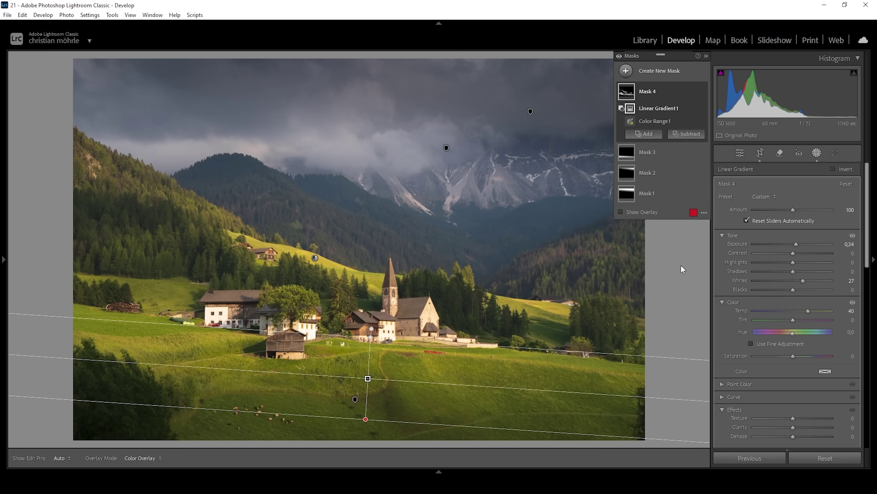
# Create a Color Range mask by sampling the dark blue-green mountain behind the village, and subtract the sky from it
pyautogui.click(622, 72)
pyautogui.click(672, 207)
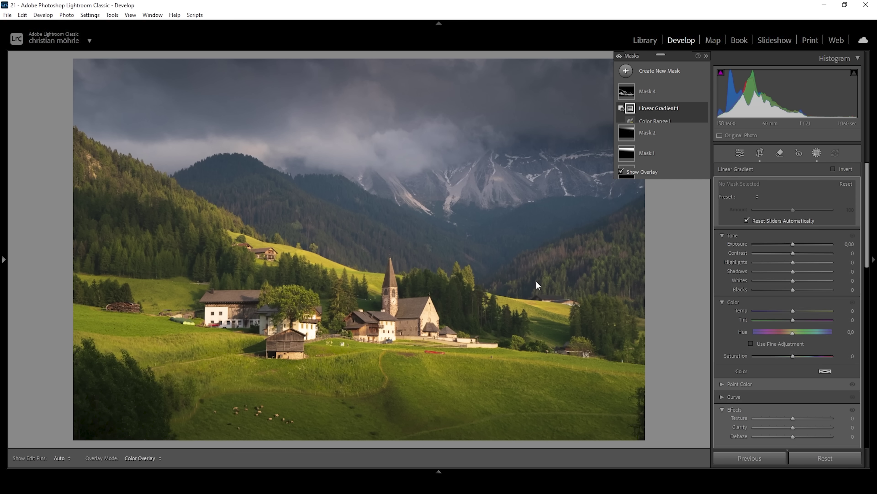
pyautogui.click(326, 196)
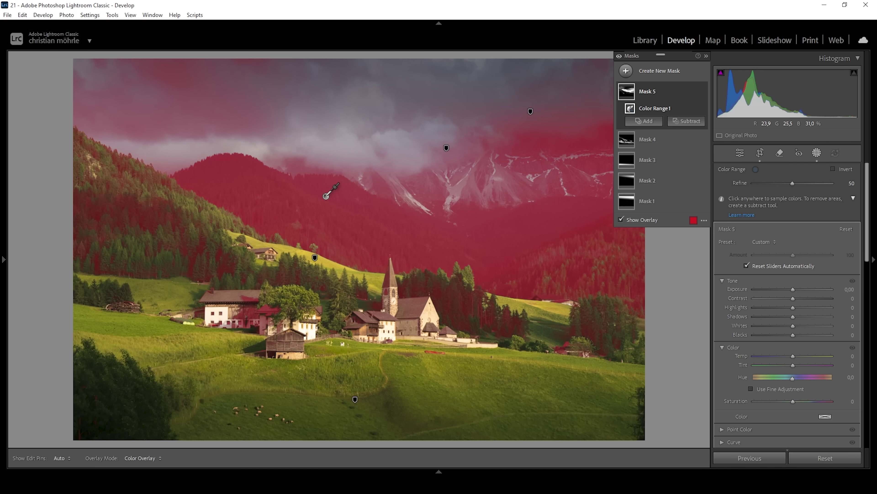
pyautogui.click(689, 127)
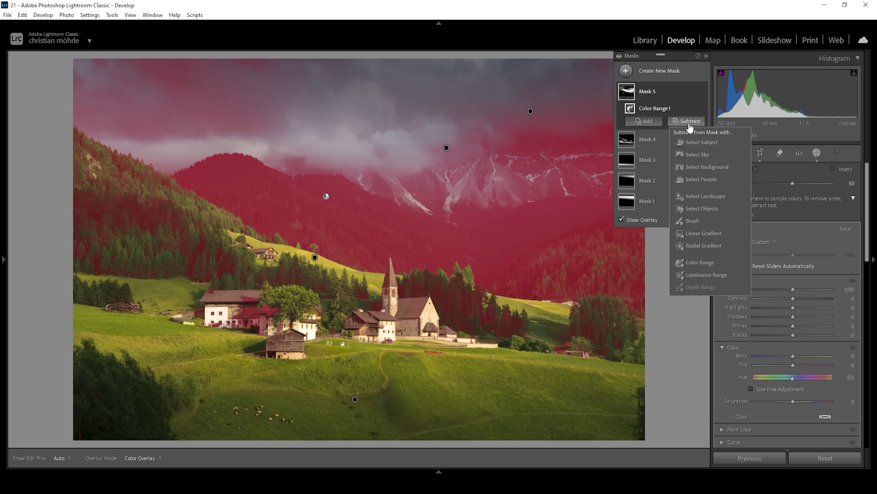
pyautogui.click(690, 151)
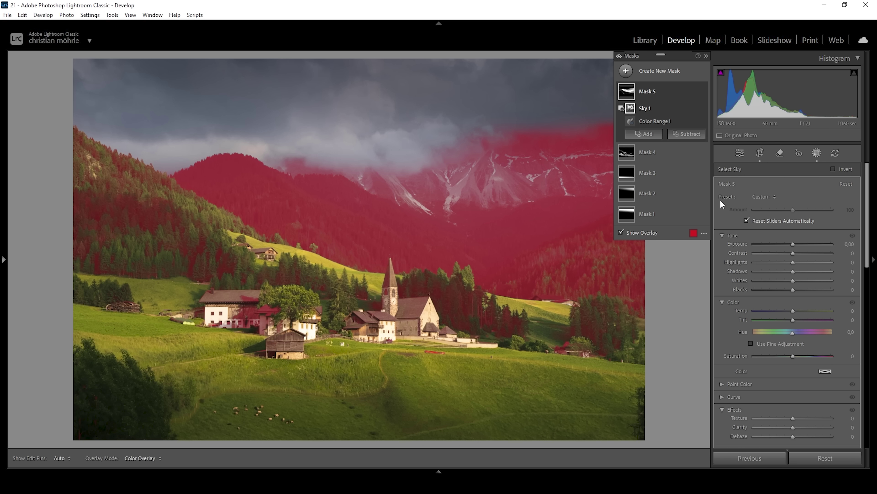
# Subtract the forested slopes, houses and trees around the village from the mountain mask with a brush at Feather 0
pyautogui.click(694, 141)
pyautogui.click(706, 239)
pyautogui.moveTo(831, 200); pyautogui.dragTo(739, 202)
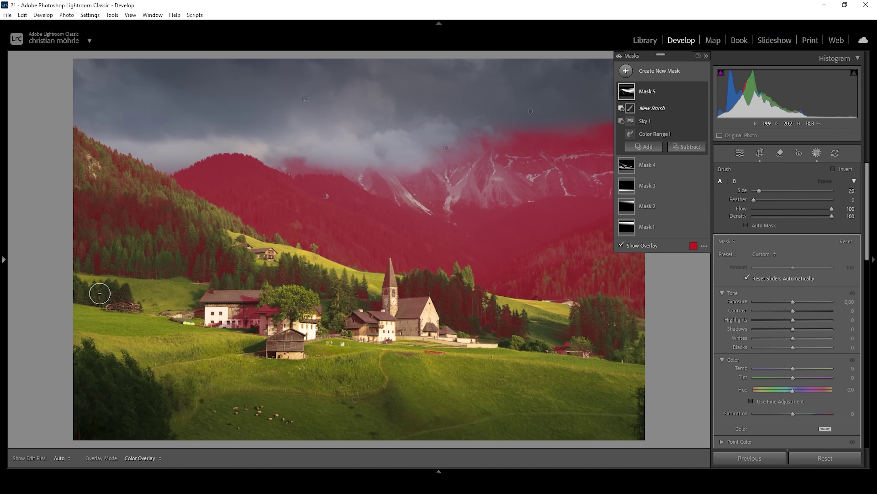
pyautogui.press('h')
pyautogui.moveTo(107, 261)
pyautogui.mouseDown()
pyautogui.moveTo(66, 191)
pyautogui.moveTo(74, 133)
pyautogui.moveTo(96, 159)
pyautogui.moveTo(140, 163)
pyautogui.moveTo(163, 188)
pyautogui.moveTo(102, 196)
pyautogui.moveTo(124, 217)
pyautogui.moveTo(444, 297)
pyautogui.mouseUp()
pyautogui.scroll(4, 444, 297)
pyautogui.scroll(-5, 444, 297)
pyautogui.press('h')
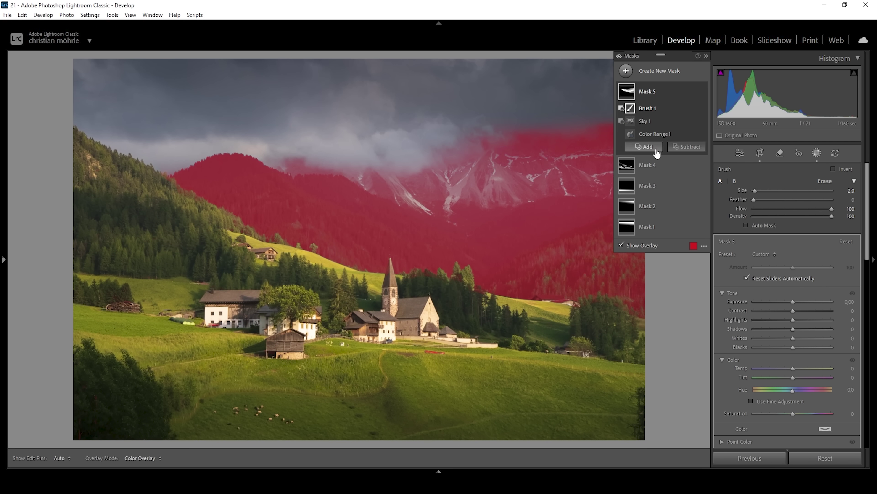
# Subtract the church tower from the mountain mask with a rectangular object selection
pyautogui.click(694, 146)
pyautogui.click(714, 234)
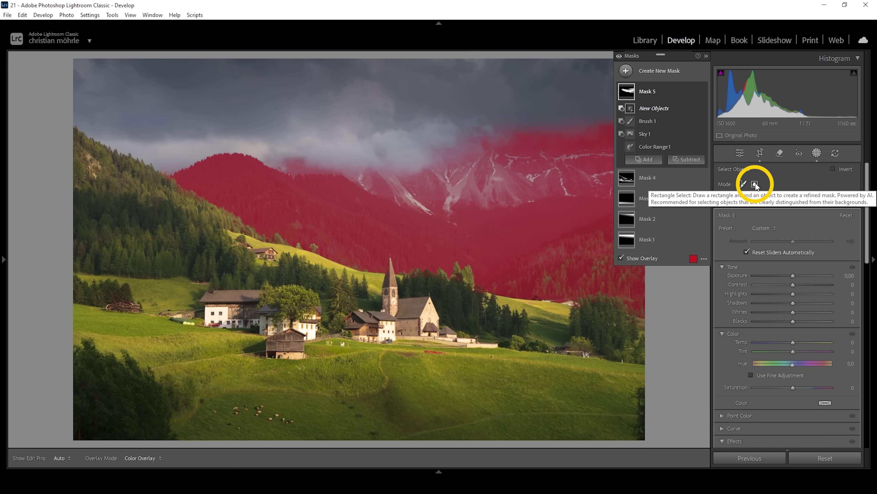
pyautogui.click(755, 184)
pyautogui.moveTo(379, 254); pyautogui.dragTo(399, 311)
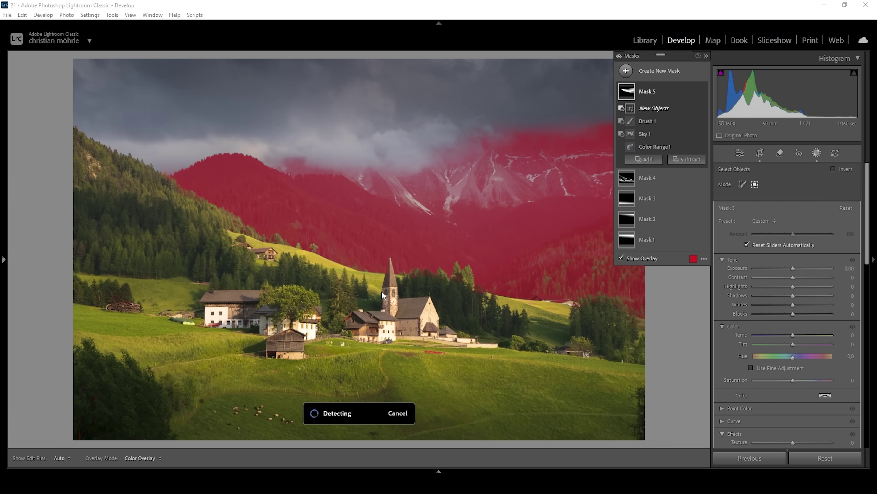
# Subtract a short linear gradient from the mountain mask to exclude the snowy peaks below the clouds
pyautogui.click(687, 160)
pyautogui.click(704, 271)
pyautogui.moveTo(530, 132); pyautogui.dragTo(527, 157)
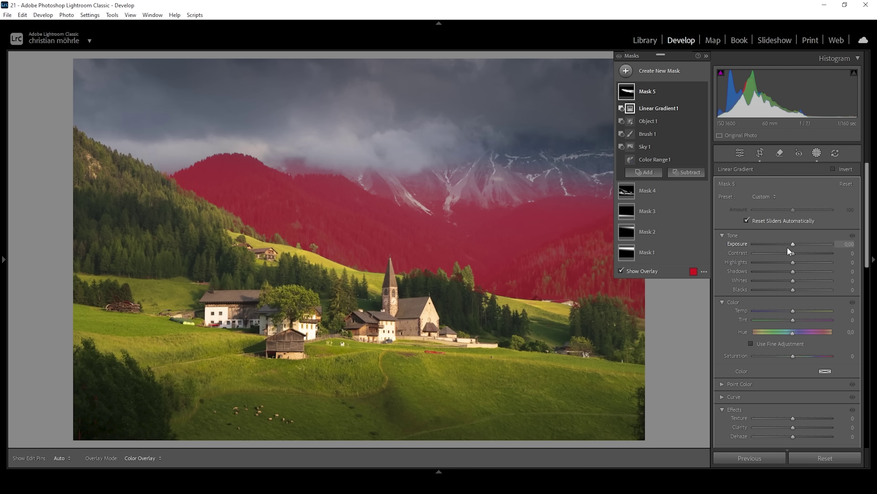
# Set the mountain mask's Exposure to −0.35, Contrast to 16 and Temp to −16, and compare the photo without the masks
pyautogui.moveTo(793, 245); pyautogui.dragTo(791, 246)
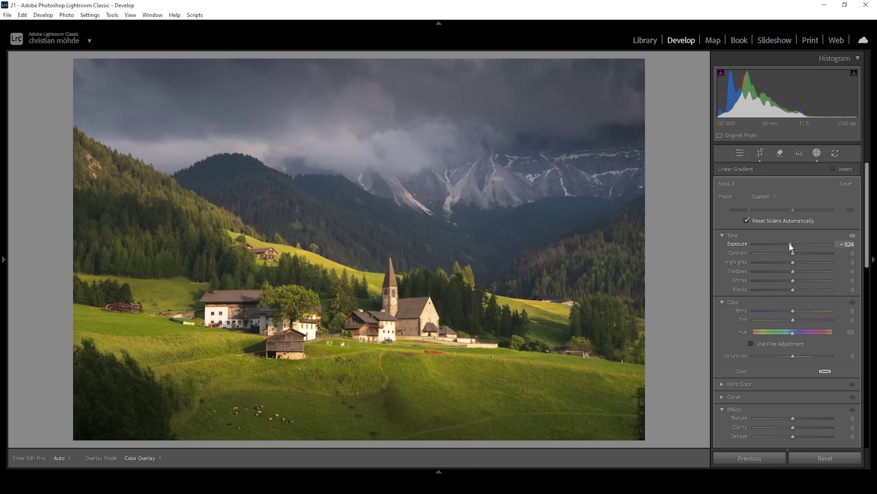
pyautogui.moveTo(791, 245); pyautogui.dragTo(799, 252)
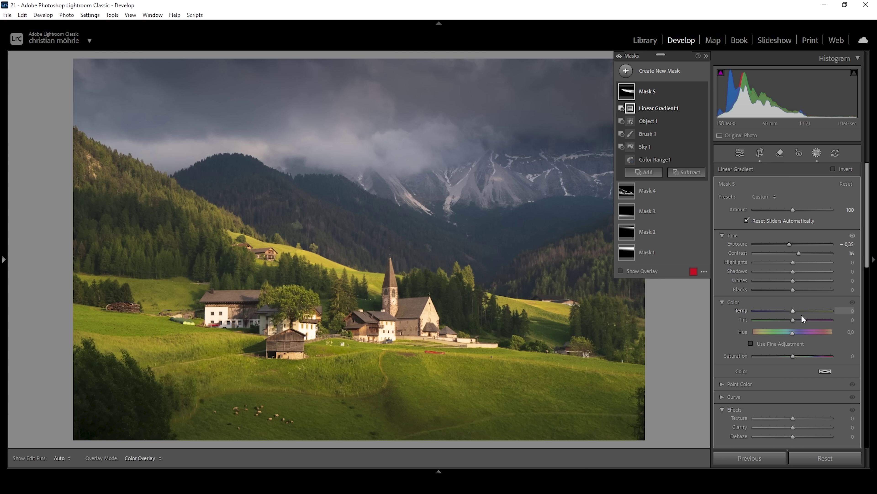
pyautogui.moveTo(792, 311); pyautogui.dragTo(789, 311)
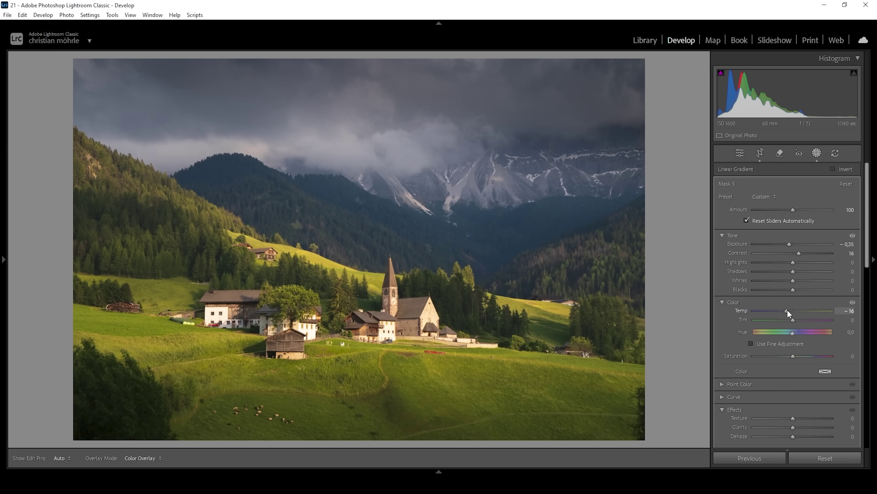
pyautogui.moveTo(788, 308); pyautogui.dragTo(788, 308)
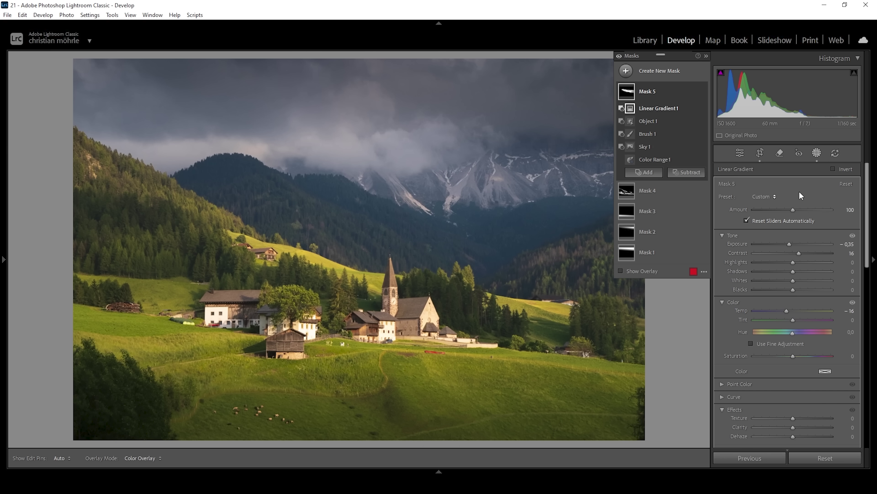
pyautogui.click(619, 56)
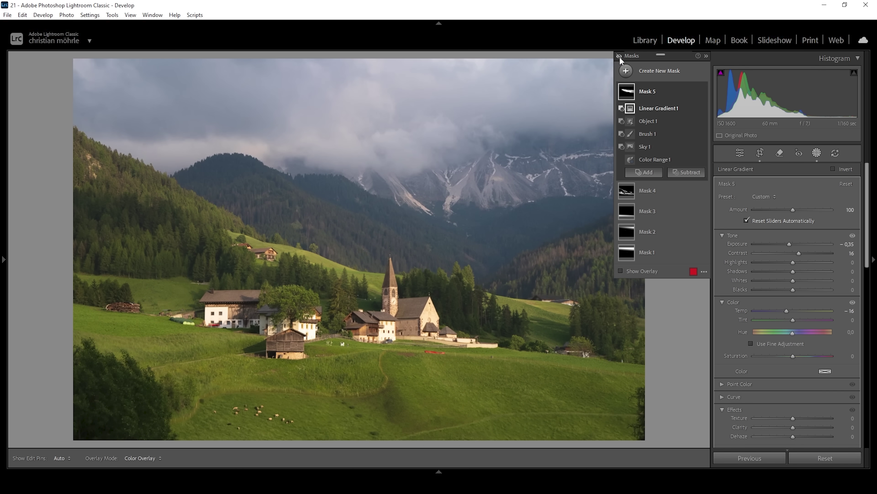
pyautogui.click(619, 56)
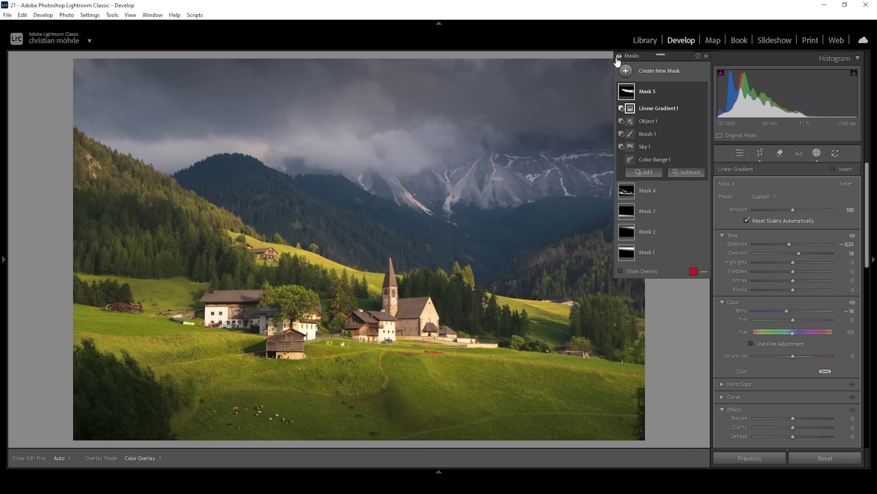
# Create a large tilted radial gradient mask with Feather 100, reaching from beyond the photo's right edge to the church
pyautogui.click(627, 72)
pyautogui.click(680, 196)
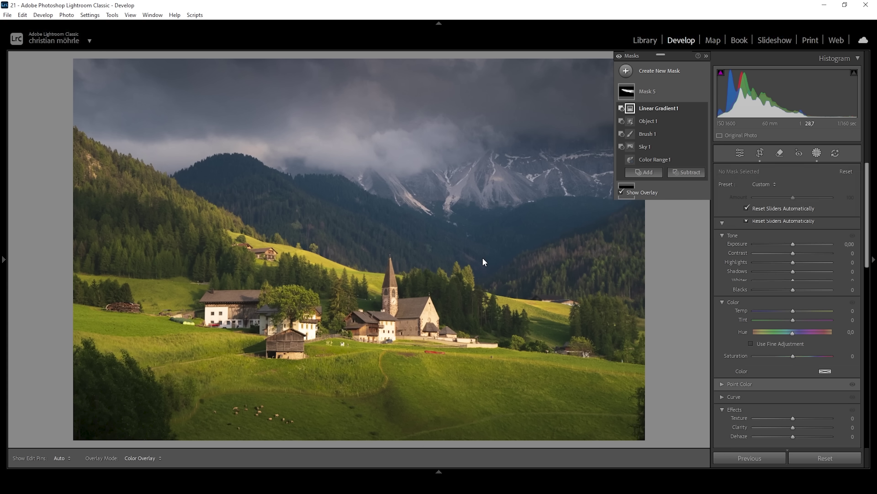
pyautogui.moveTo(484, 261); pyautogui.dragTo(711, 347)
pyautogui.moveTo(791, 183); pyautogui.dragTo(834, 188)
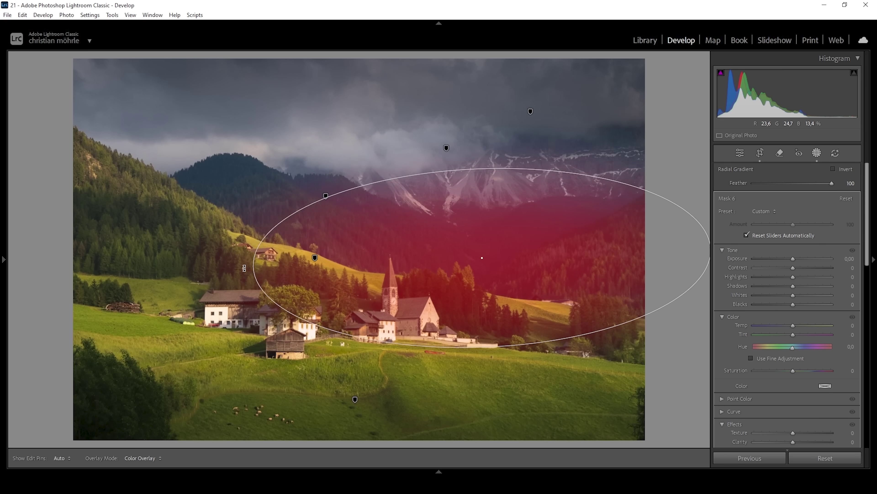
pyautogui.moveTo(244, 268); pyautogui.dragTo(270, 317)
pyautogui.moveTo(481, 257); pyautogui.dragTo(658, 251)
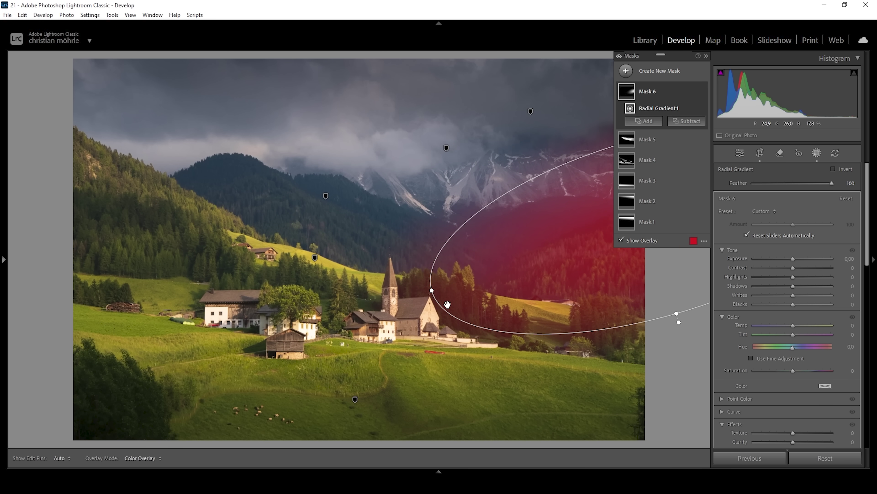
pyautogui.moveTo(426, 293); pyautogui.dragTo(347, 298)
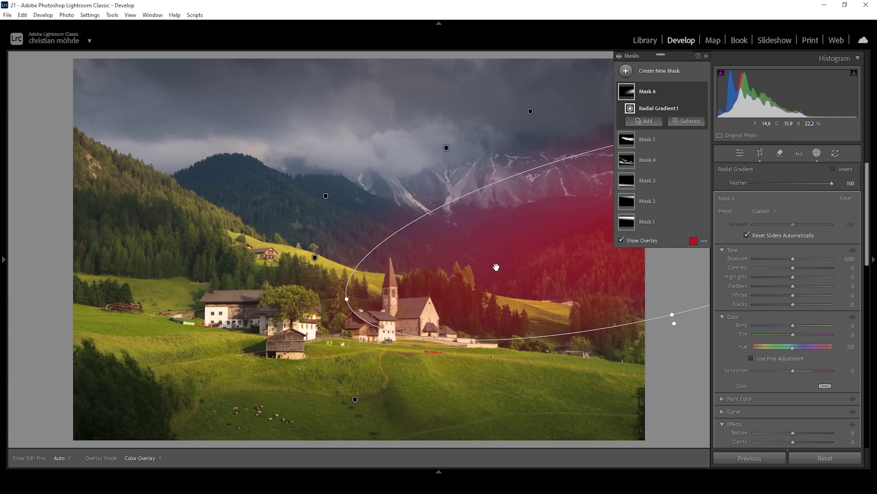
# Set the radial gradient mask's Exposure to 0.50, Whites to 16 and Blacks to 9
pyautogui.moveTo(793, 306); pyautogui.dragTo(796, 306)
pyautogui.moveTo(794, 258); pyautogui.dragTo(798, 260)
pyautogui.moveTo(792, 296); pyautogui.dragTo(798, 296)
# Set the radial gradient mask's Dehaze to −17 and Temp to 29
pyautogui.scroll(-2, 790, 331)
pyautogui.scroll(-6, 789, 337)
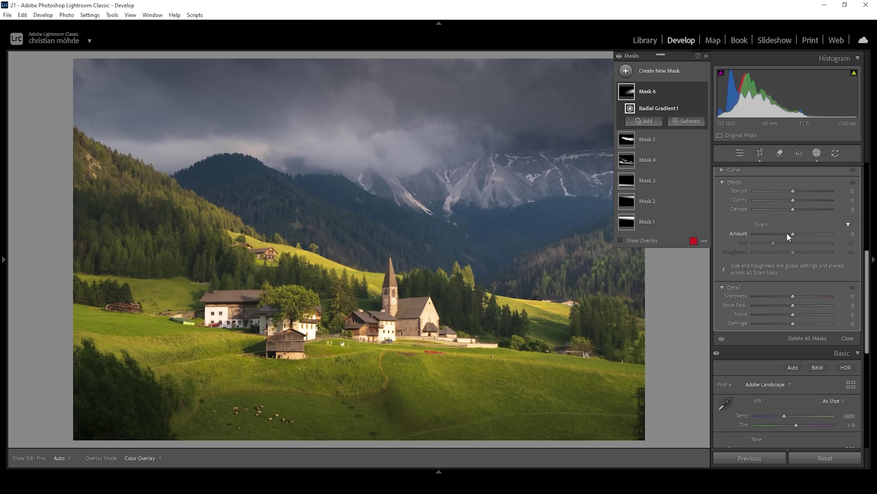
pyautogui.moveTo(792, 211); pyautogui.dragTo(787, 209)
pyautogui.scroll(6, 833, 249)
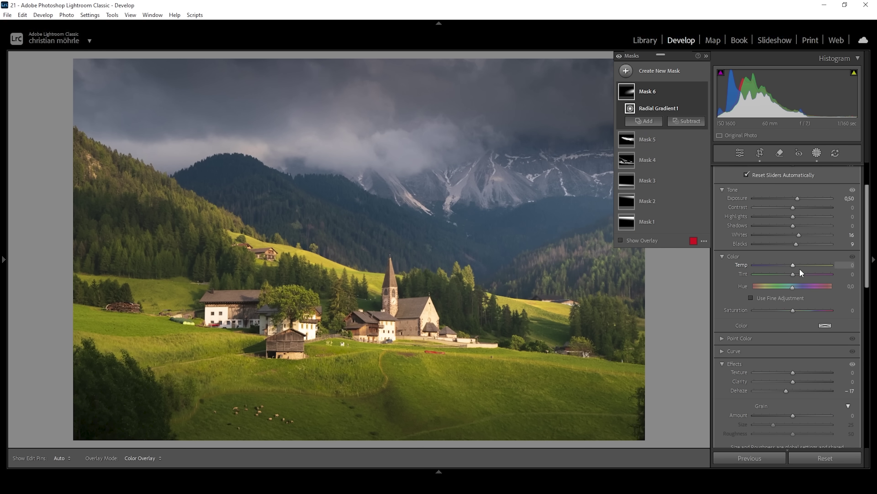
pyautogui.moveTo(793, 264); pyautogui.dragTo(800, 264)
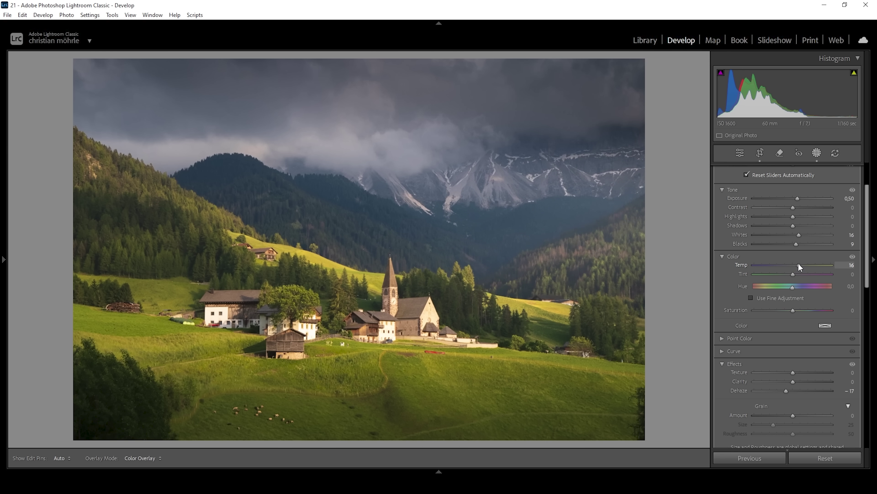
pyautogui.moveTo(799, 266); pyautogui.dragTo(805, 265)
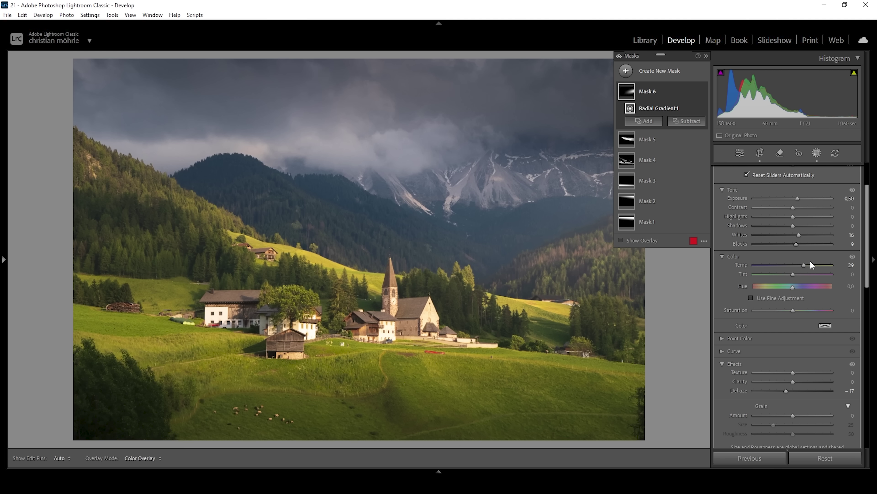
# Show the mask overlay and subtract the trees behind the church and the tree group near the right edge using object selections
pyautogui.click(643, 242)
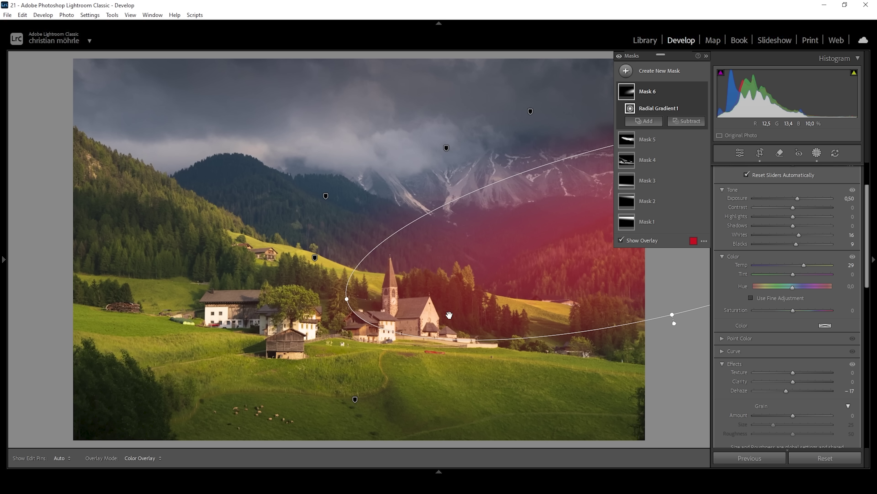
pyautogui.click(694, 108)
pyautogui.click(686, 121)
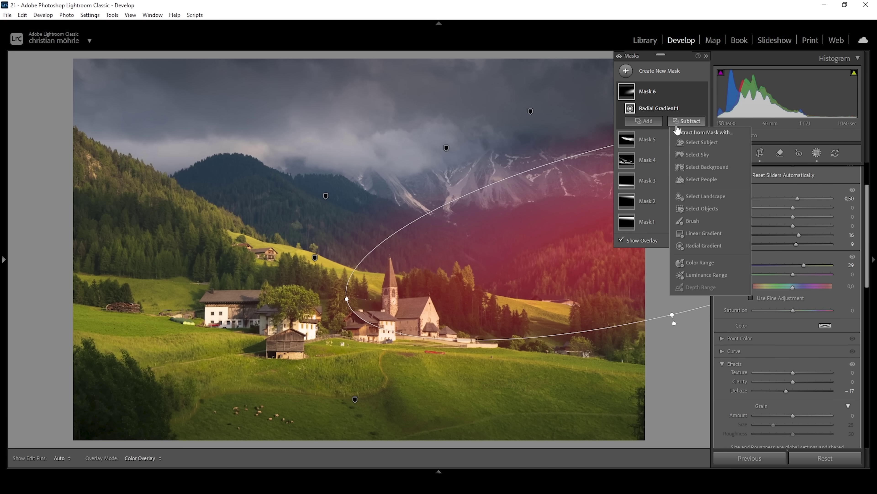
pyautogui.click(702, 208)
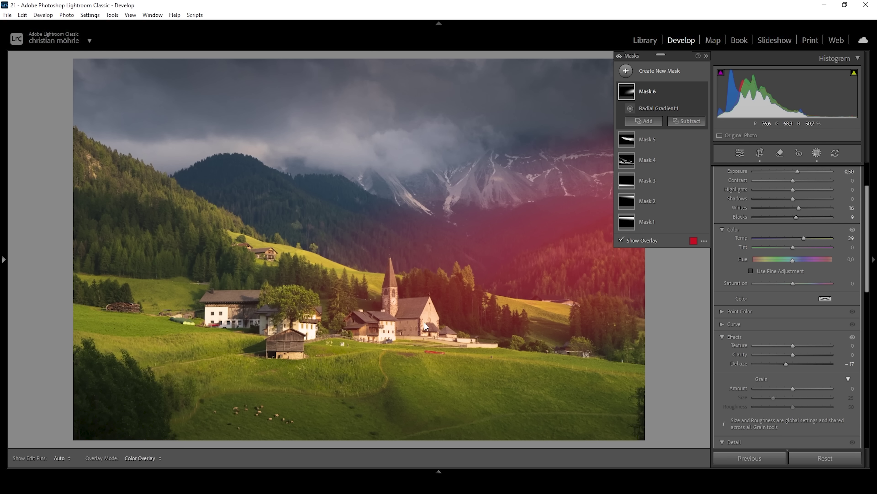
pyautogui.moveTo(564, 356); pyautogui.dragTo(649, 280)
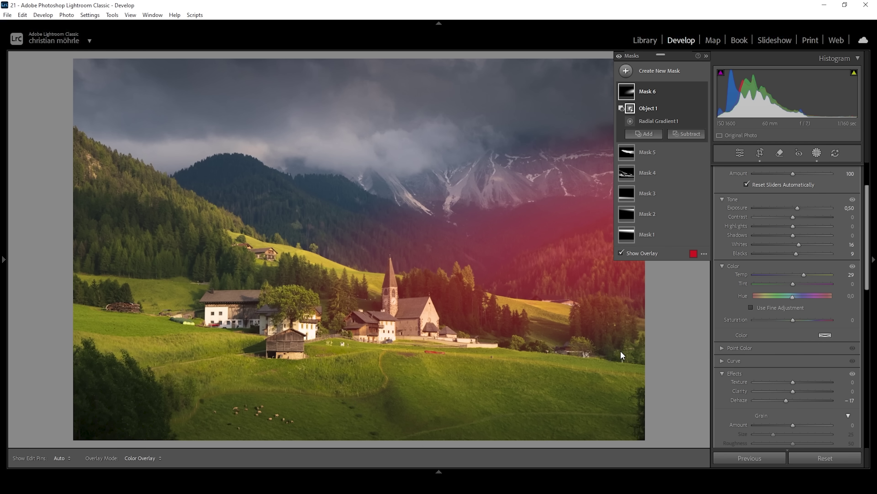
# Subtract the church, neighbouring buildings and nearby meadow edge from the radial mask with a brush at Size 8 and Feather 35
pyautogui.click(688, 147)
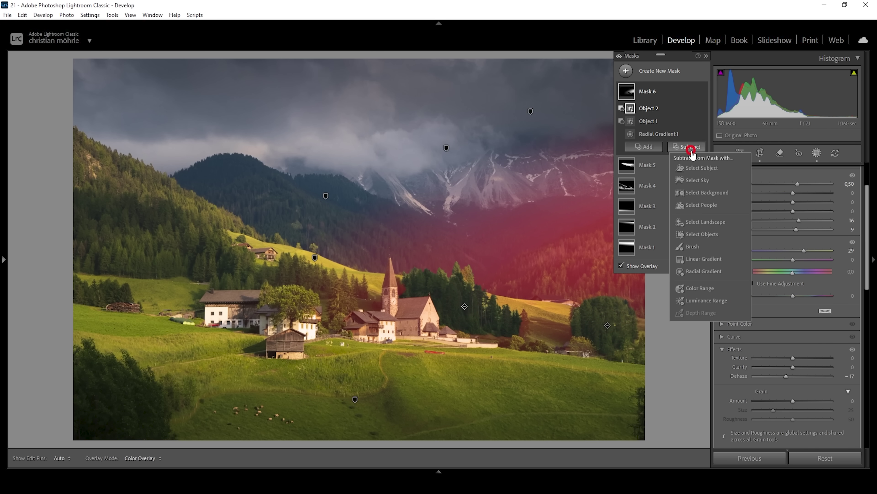
pyautogui.click(697, 246)
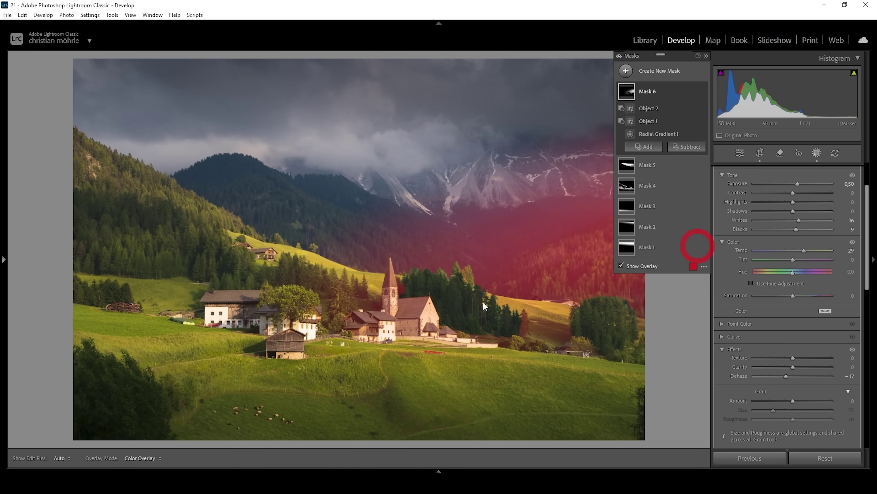
pyautogui.moveTo(754, 200)
pyautogui.mouseDown()
pyautogui.moveTo(789, 198)
pyautogui.moveTo(781, 200)
pyautogui.mouseUp()
pyautogui.press('h')
pyautogui.press(']')
pyautogui.press(']')
pyautogui.press(']')
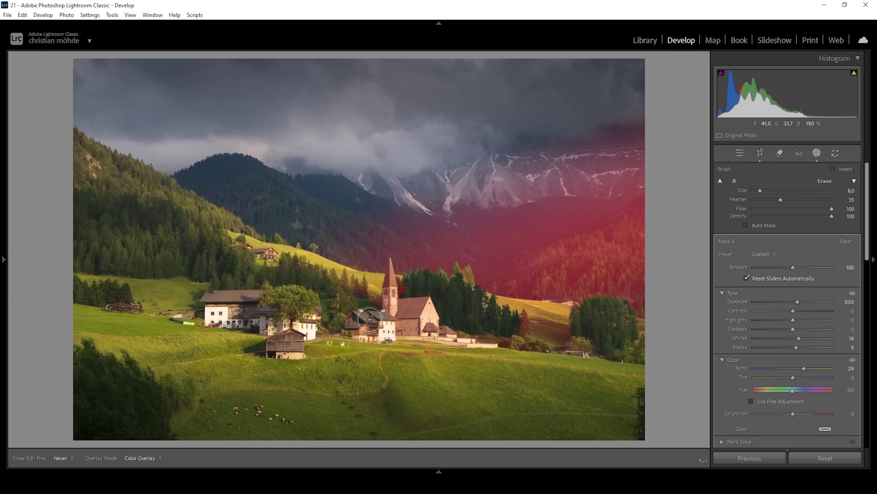
pyautogui.moveTo(356, 301)
pyautogui.mouseDown()
pyautogui.moveTo(408, 293)
pyautogui.moveTo(383, 312)
pyautogui.moveTo(356, 301)
pyautogui.moveTo(549, 339)
pyautogui.mouseUp()
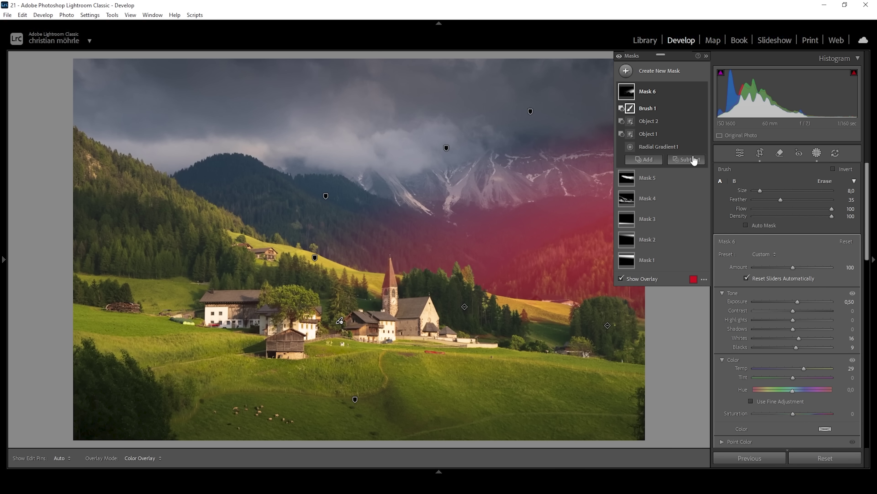
# Subtract a slanted linear gradient from the radial mask to exclude the snowy peaks and sky above the right hillside
pyautogui.click(686, 160)
pyautogui.click(708, 271)
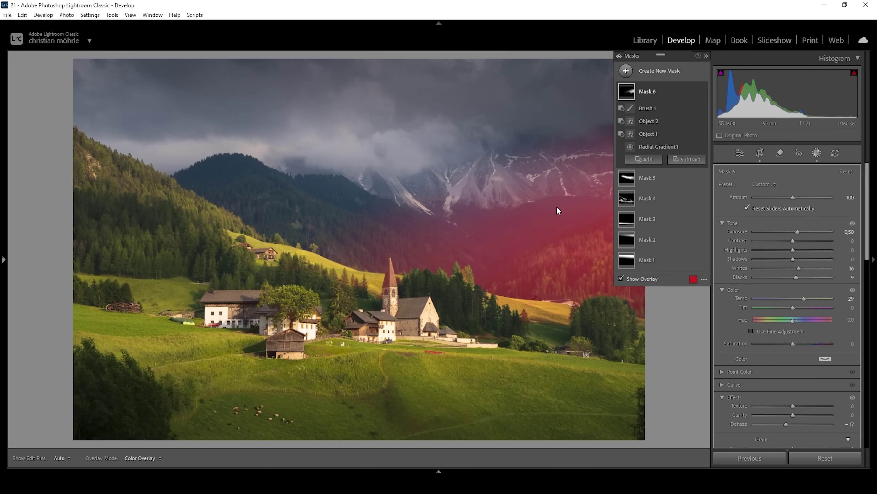
pyautogui.moveTo(557, 206); pyautogui.dragTo(579, 278)
pyautogui.moveTo(556, 208); pyautogui.dragTo(558, 191)
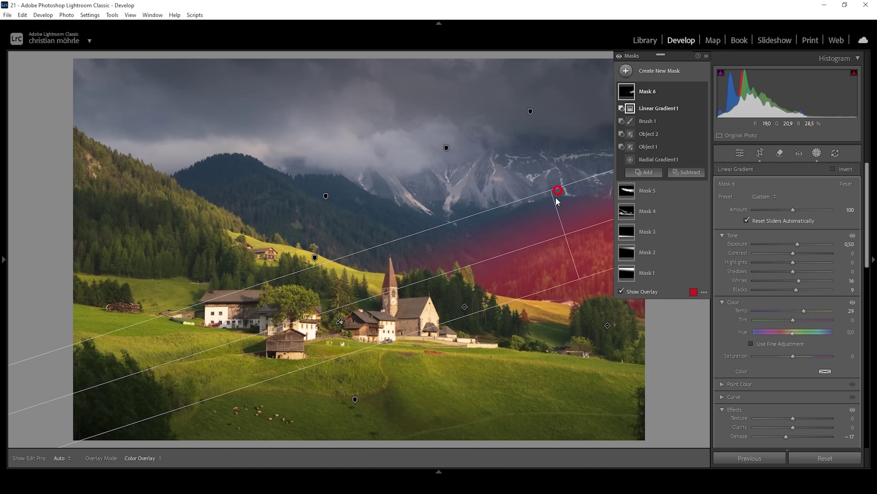
# Refine the subtracted linear gradient over the right hillside and compare the photo with Mask 6 hidden and shown
pyautogui.moveTo(582, 288); pyautogui.dragTo(584, 289)
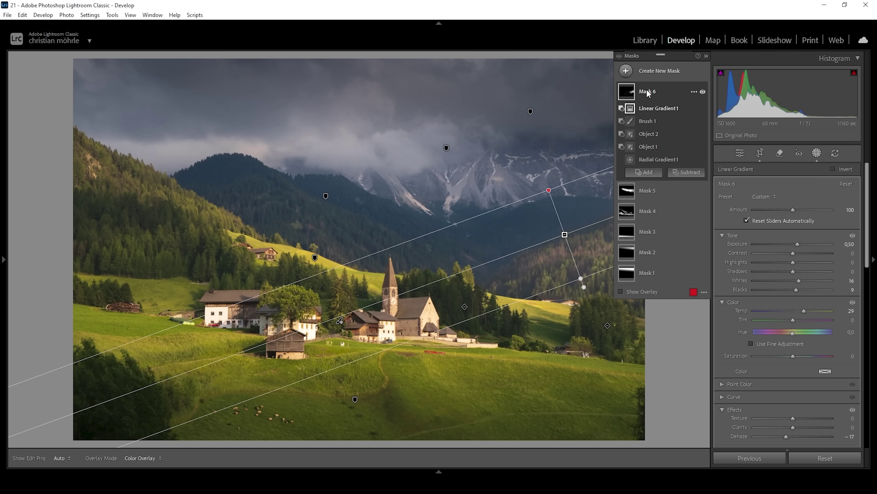
pyautogui.click(702, 91)
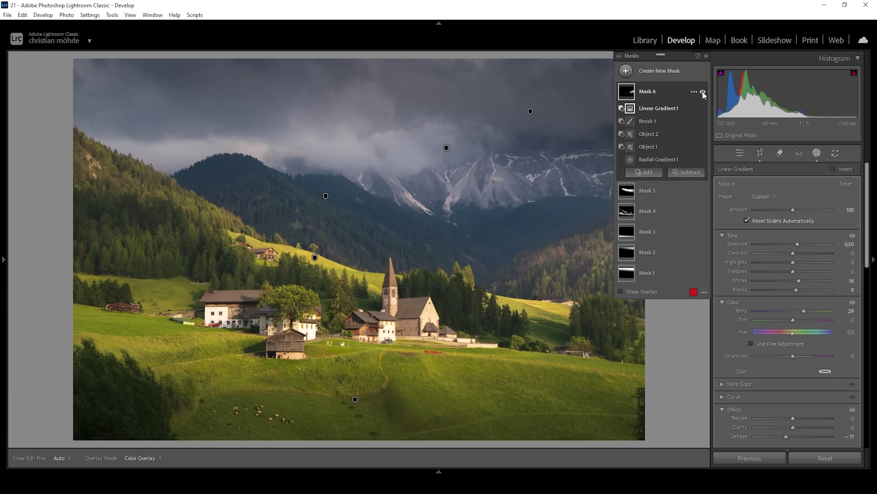
pyautogui.click(703, 91)
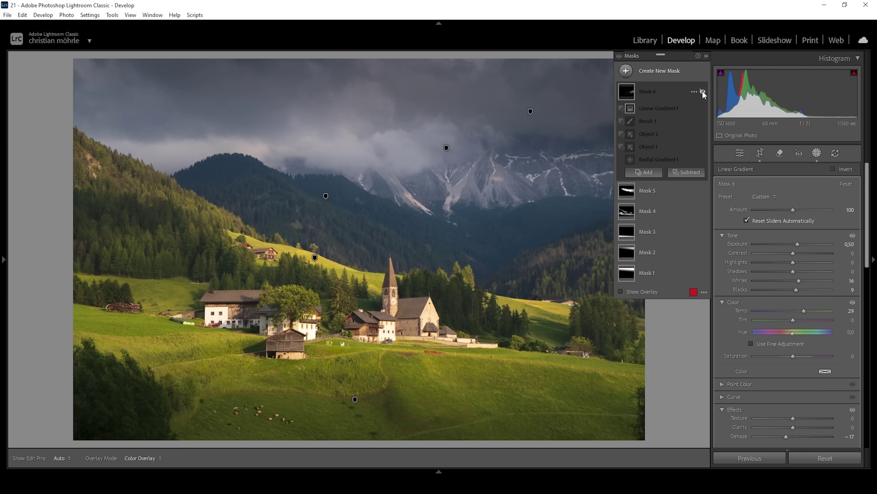
pyautogui.click(703, 91)
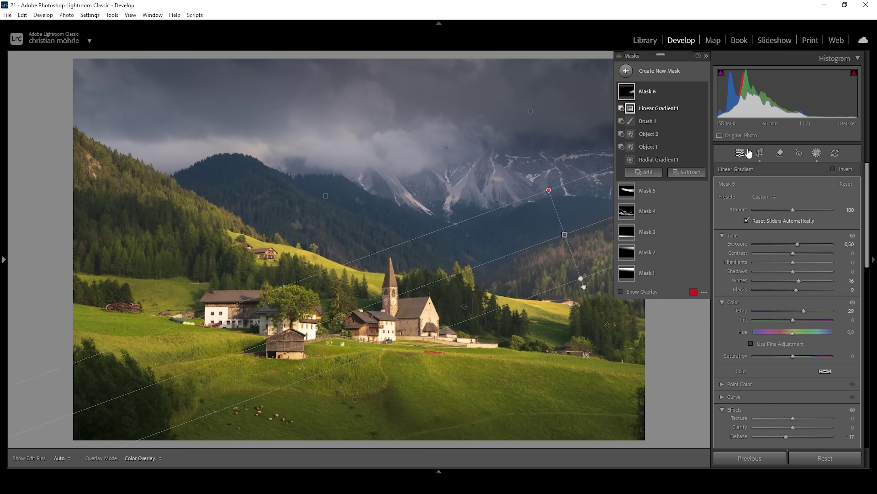
# Leave masking and set the Color Mixer saturation to Orange +20, Yellow +7 and Green −23, and lower the Blue saturation
pyautogui.click(740, 152)
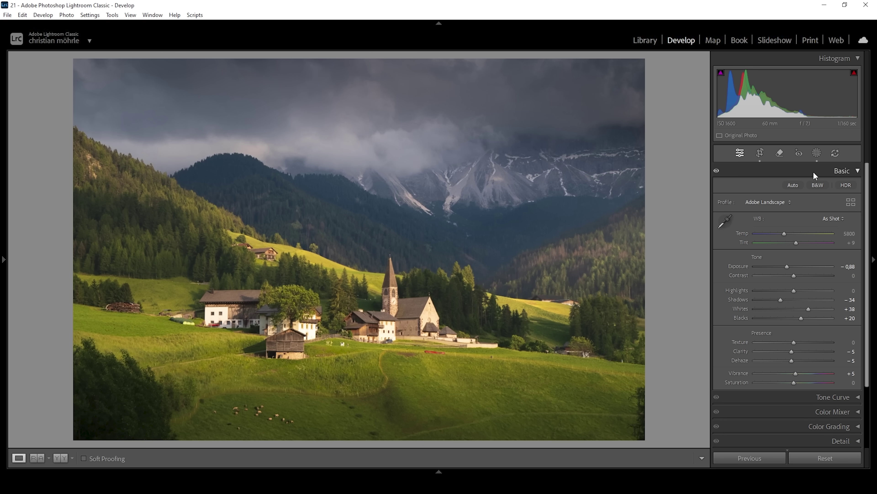
pyautogui.click(825, 171)
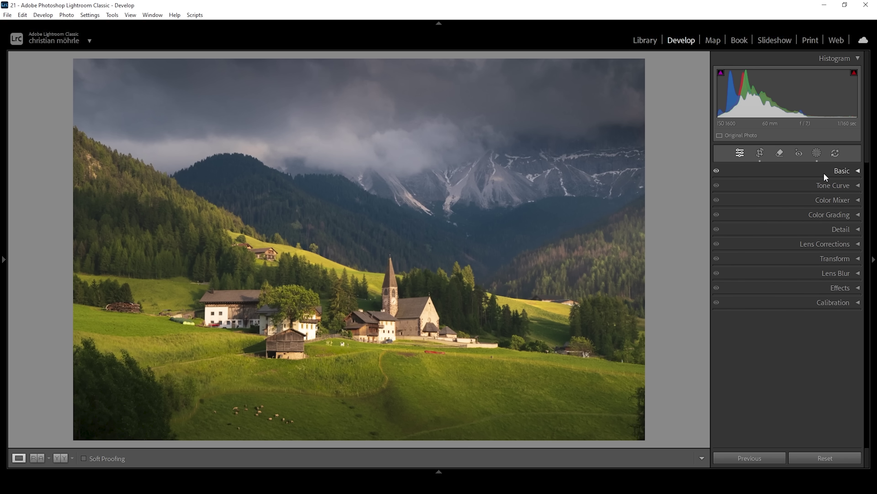
pyautogui.click(803, 197)
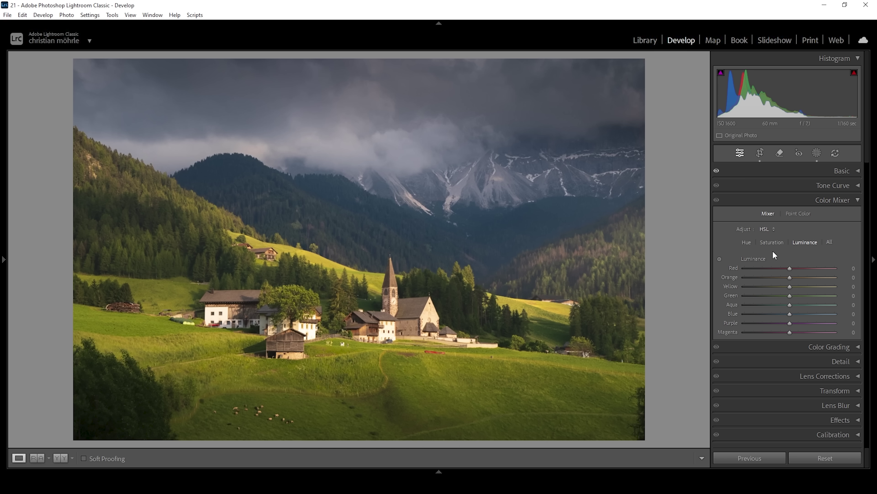
pyautogui.click(772, 242)
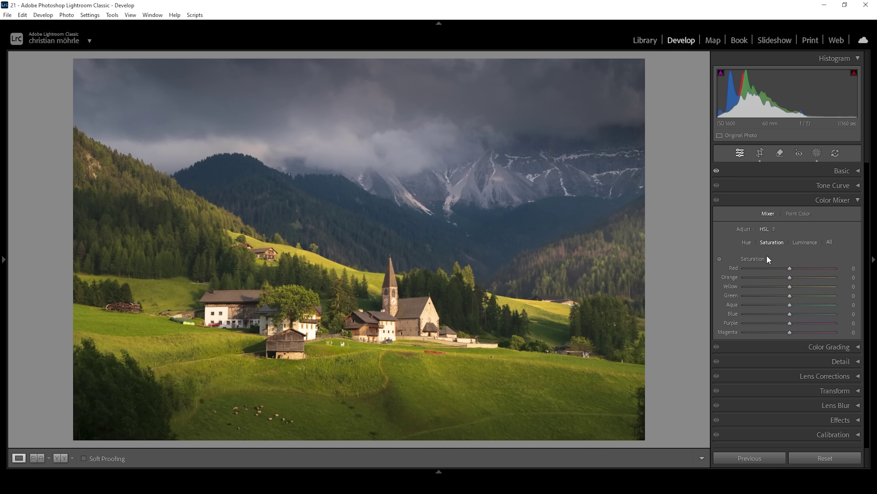
pyautogui.moveTo(788, 278); pyautogui.dragTo(798, 280)
pyautogui.moveTo(795, 287); pyautogui.dragTo(784, 297)
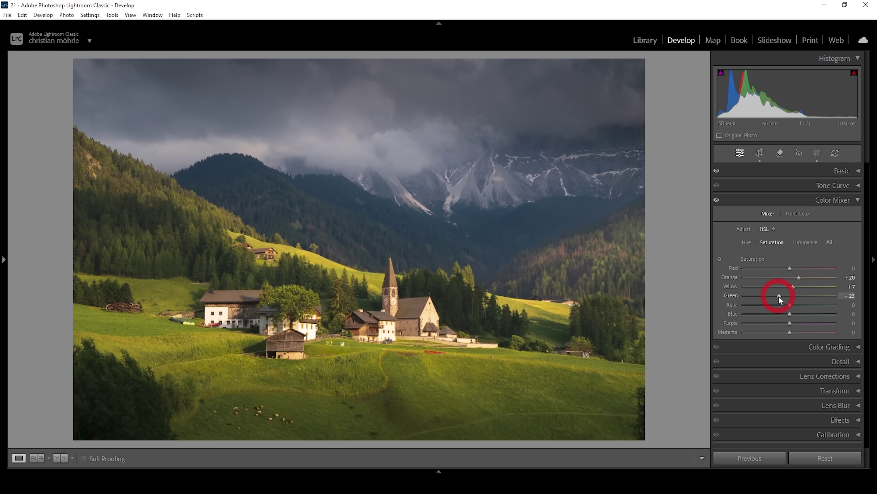
pyautogui.moveTo(789, 314); pyautogui.dragTo(787, 315)
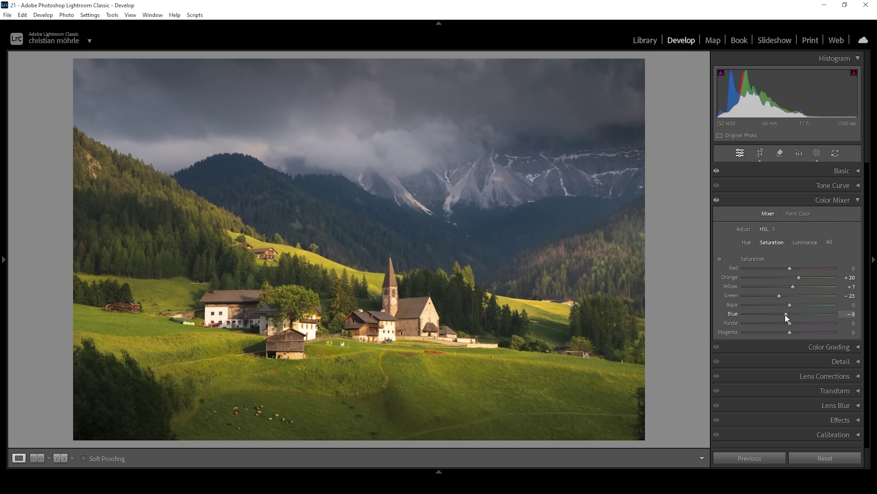
pyautogui.moveTo(783, 314); pyautogui.dragTo(780, 314)
# Set the Color Mixer luminance to Yellow +13 and Blue −34
pyautogui.click(806, 242)
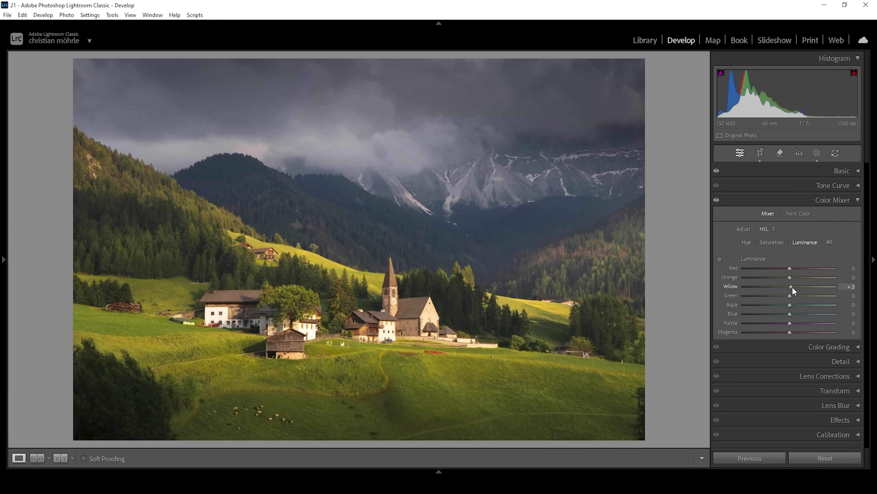
pyautogui.moveTo(794, 290); pyautogui.dragTo(797, 292)
pyautogui.moveTo(790, 314); pyautogui.dragTo(785, 314)
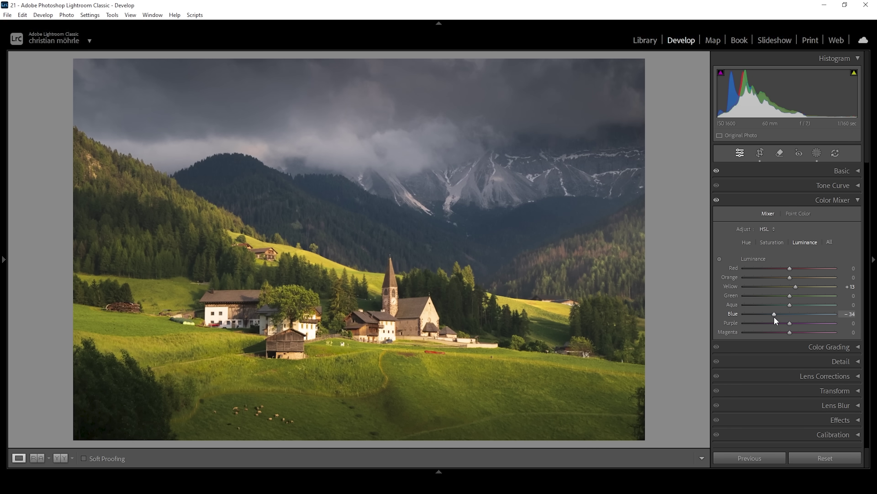
pyautogui.click(843, 199)
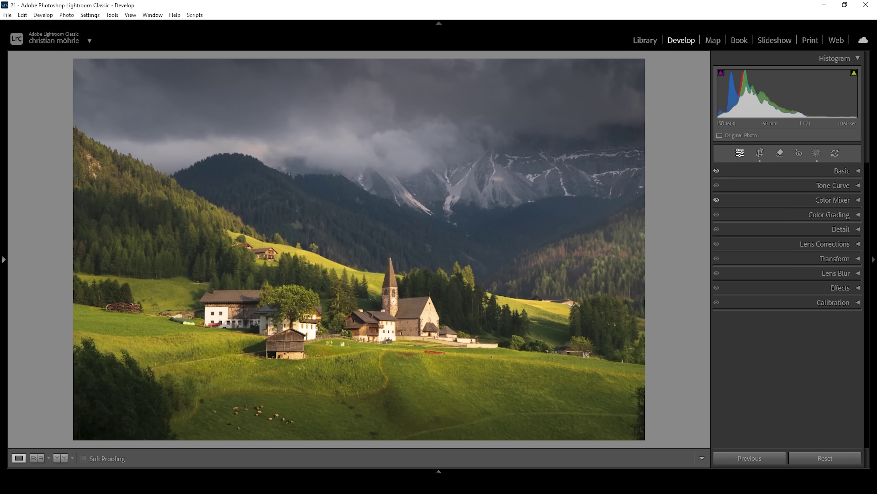
# Color grade the highlights with Hue 43 and Saturation 47
pyautogui.click(845, 214)
pyautogui.click(811, 230)
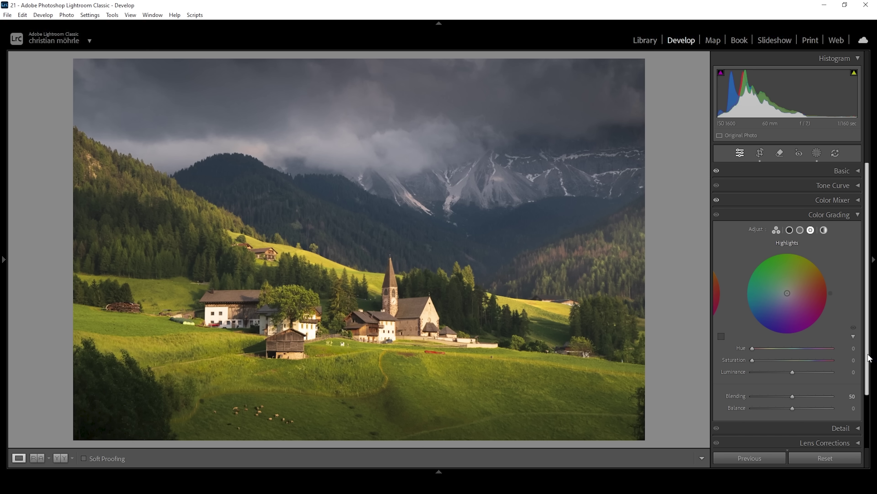
pyautogui.moveTo(752, 349); pyautogui.dragTo(762, 348)
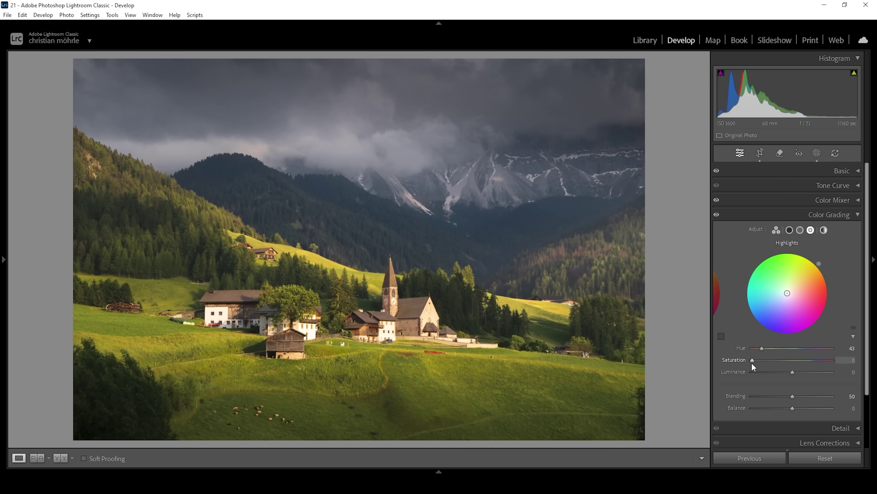
pyautogui.moveTo(752, 361); pyautogui.dragTo(790, 362)
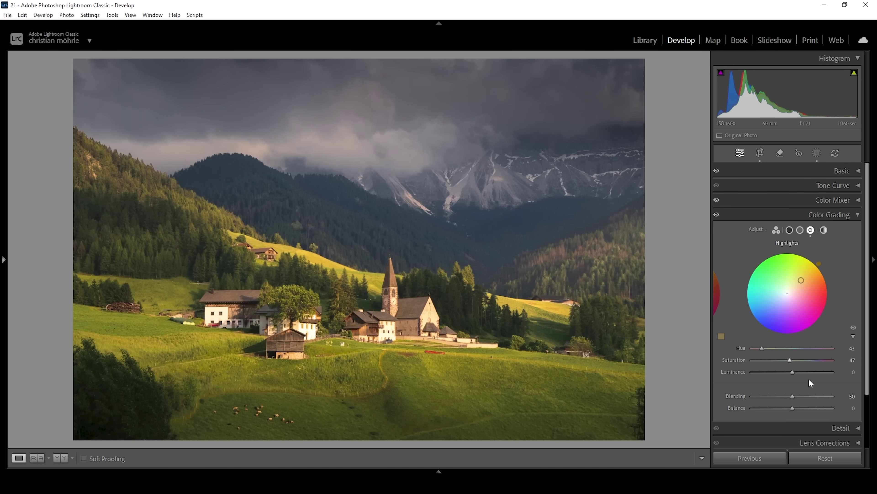
# Color grade the midtones with Hue 220 and Saturation 10, and the shadows with Hue 220 and Saturation 4
pyautogui.click(801, 230)
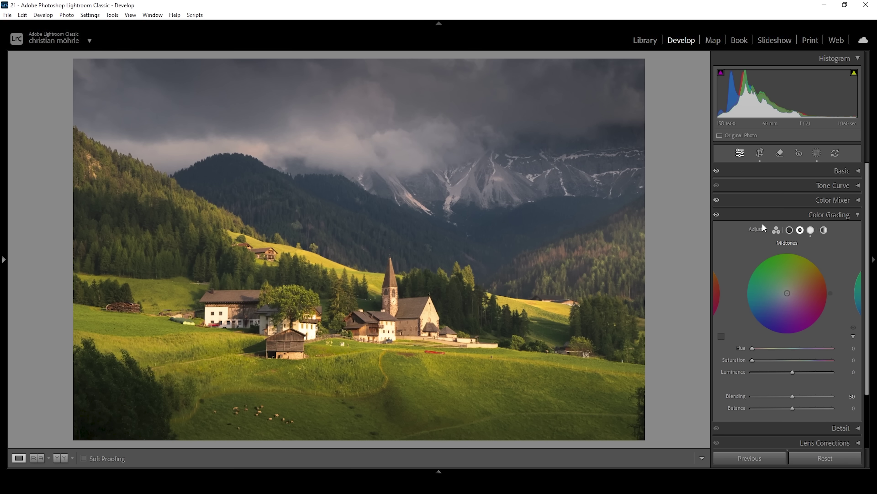
pyautogui.moveTo(754, 347)
pyautogui.mouseDown()
pyautogui.moveTo(804, 353)
pyautogui.moveTo(752, 359)
pyautogui.moveTo(761, 360)
pyautogui.mouseUp()
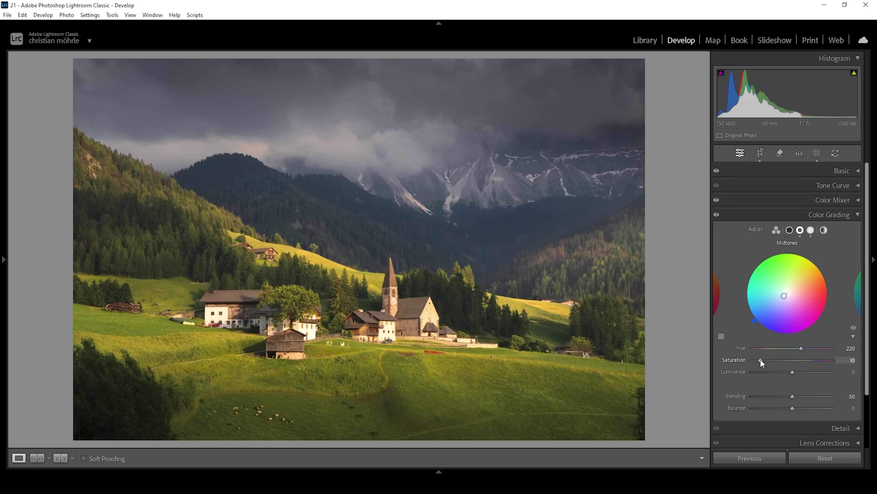
pyautogui.click(789, 230)
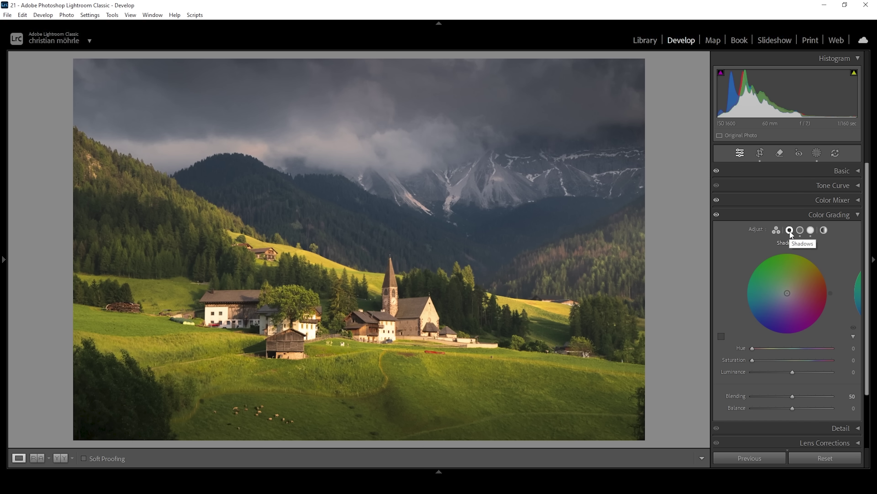
pyautogui.moveTo(749, 349); pyautogui.dragTo(802, 354)
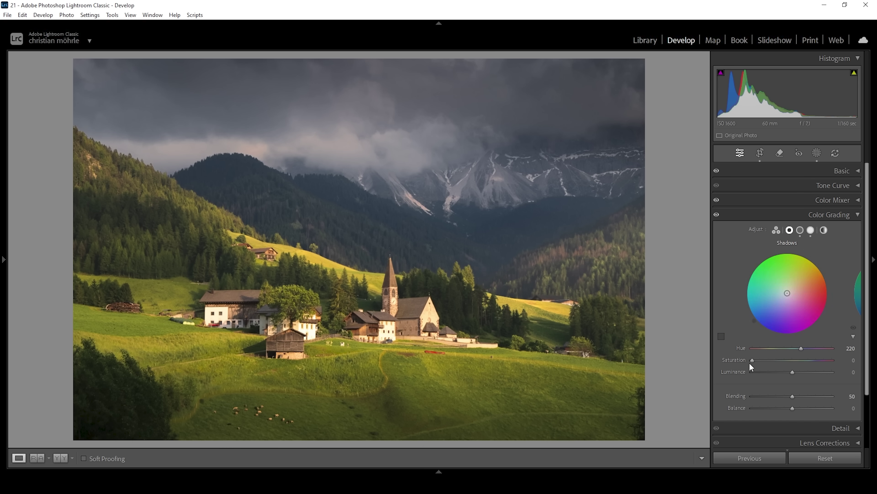
pyautogui.moveTo(752, 360); pyautogui.dragTo(755, 359)
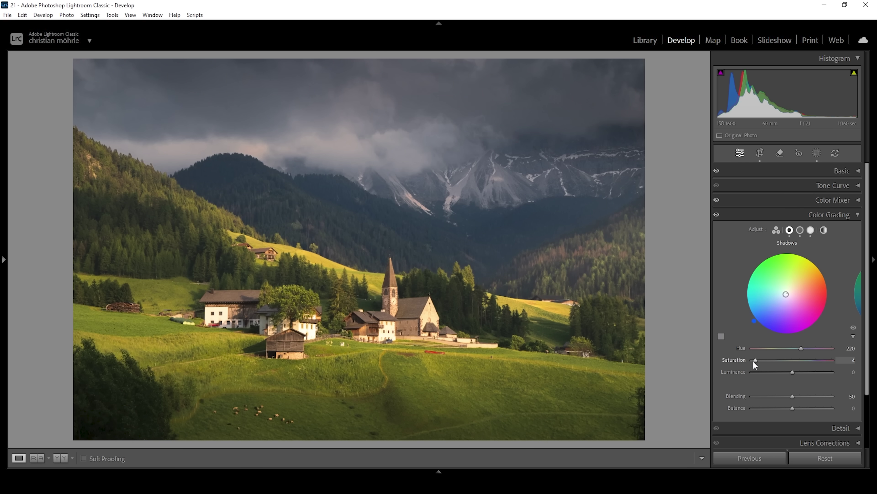
pyautogui.click(840, 214)
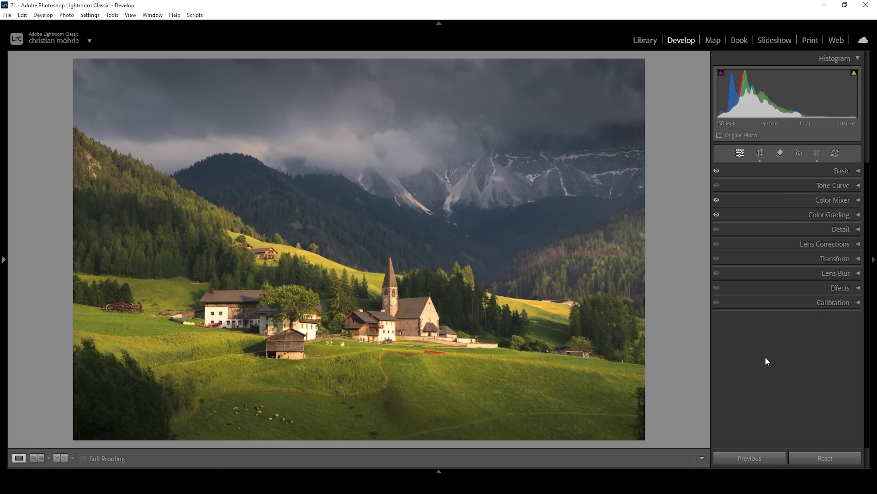
# Set the Blue Primary calibration to Hue −9 and Saturation +14
pyautogui.click(803, 302)
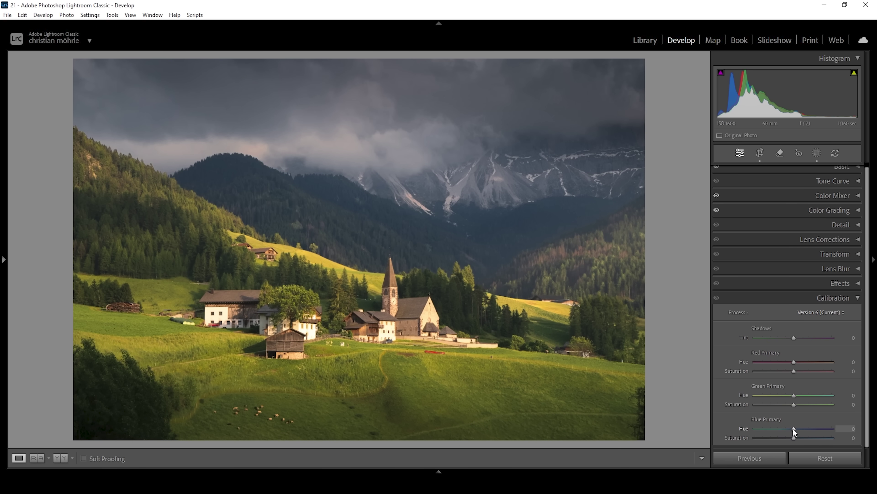
pyautogui.moveTo(793, 428); pyautogui.dragTo(792, 431)
pyautogui.moveTo(797, 438); pyautogui.dragTo(800, 438)
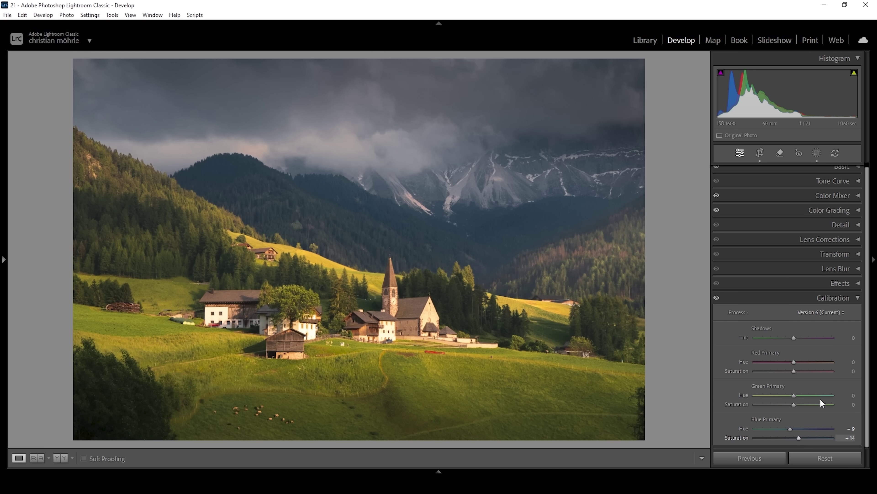
# Sharpen the photo with Amount 83, Radius 0.5, Detail 100 and Masking 85
pyautogui.click(849, 228)
pyautogui.moveTo(771, 391); pyautogui.dragTo(828, 398)
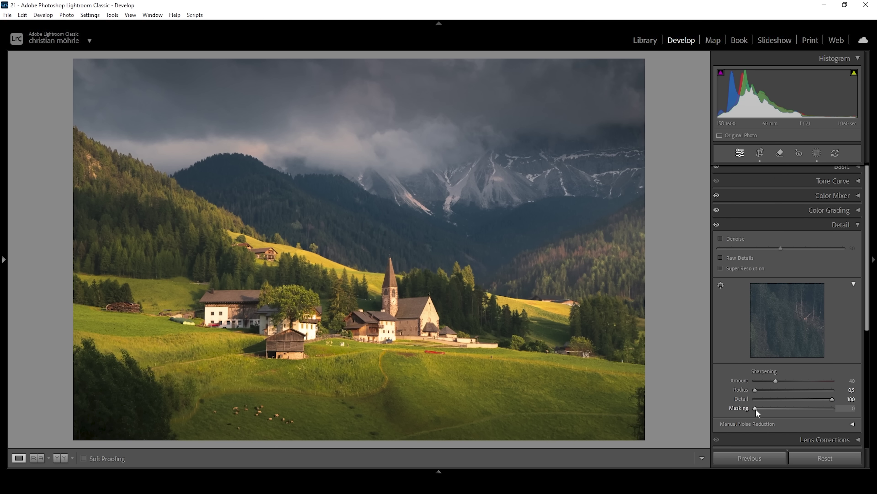
pyautogui.keyDown('alt'); pyautogui.moveTo(755, 409); pyautogui.dragTo(823, 420); pyautogui.keyUp('alt')
pyautogui.moveTo(776, 380); pyautogui.dragTo(797, 386)
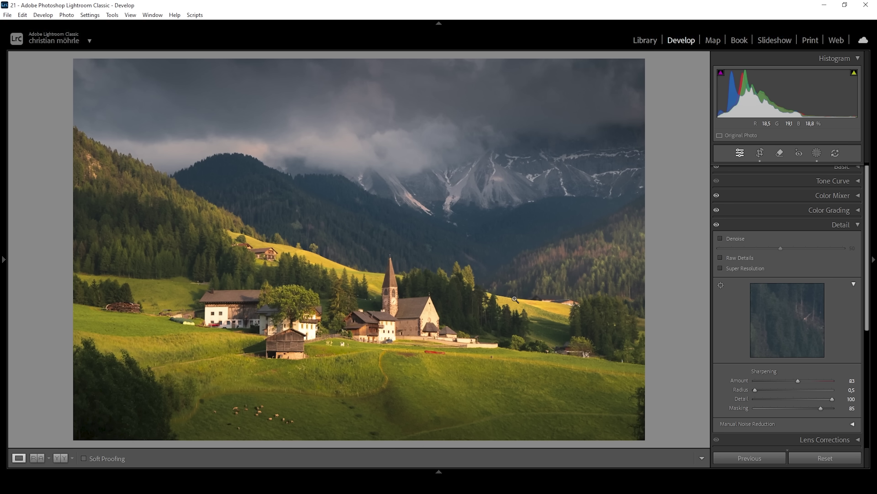
# Open the edited photo DSC09669.ARW as a Smart Object in Photoshop
pyautogui.click(439, 471)
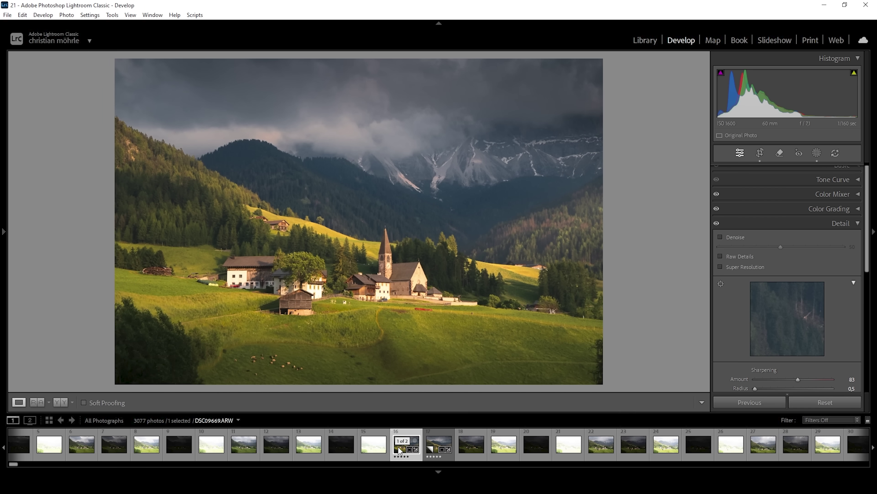
pyautogui.rightClick(398, 450)
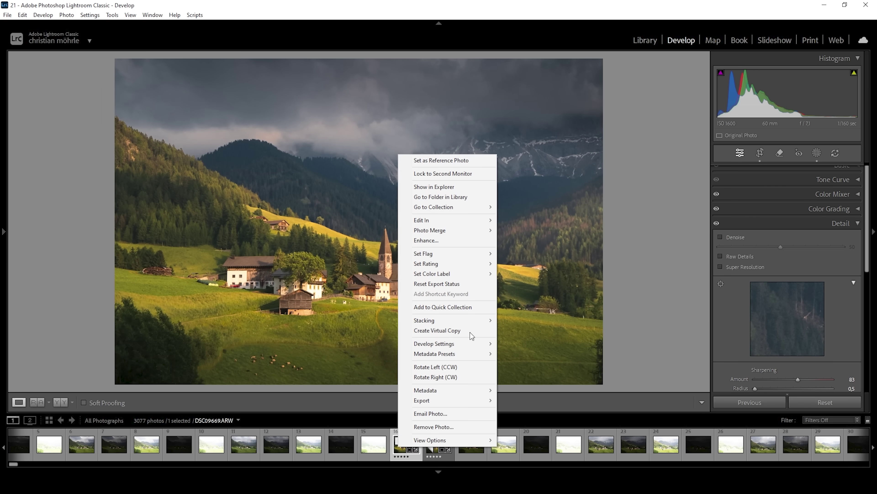
pyautogui.moveTo(468, 224)
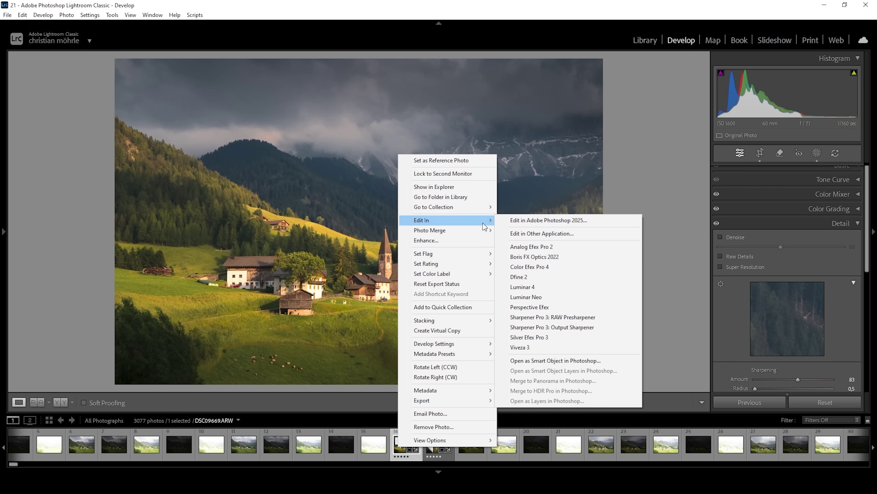
pyautogui.click(551, 360)
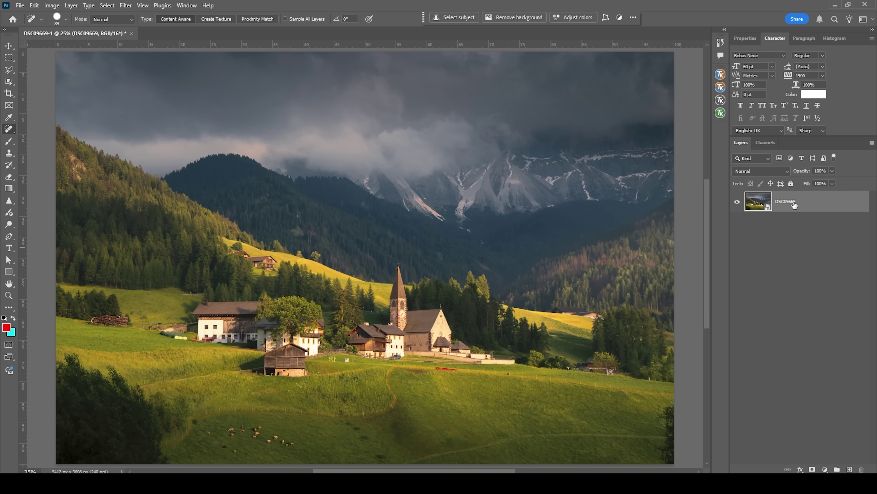
# Duplicate the DSC09669 smart object layer and rasterize the copy
pyautogui.hotkey('ctrl', 'j')
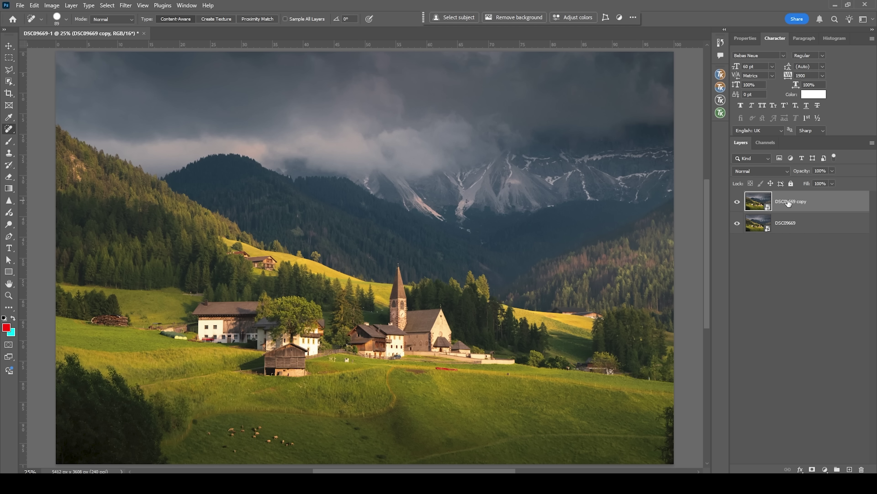
pyautogui.rightClick(789, 203)
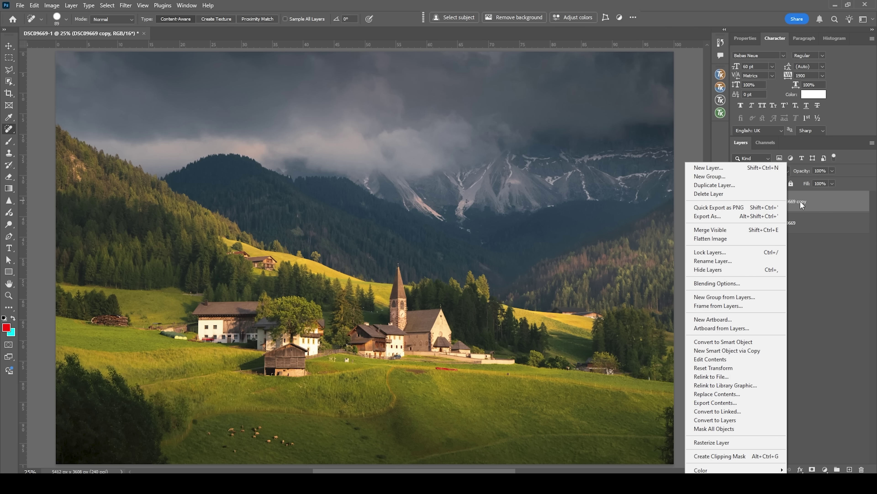
pyautogui.click(727, 444)
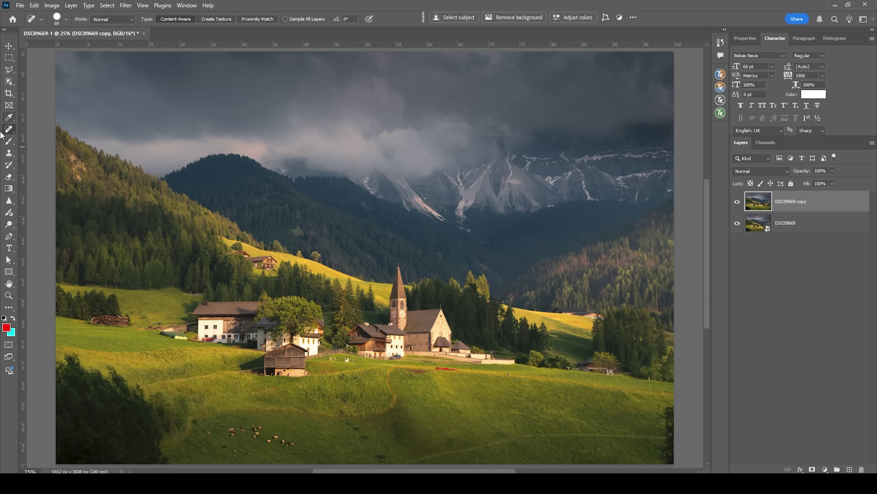
# Heal away the small white objects and the red strip on the meadow in front of the church
pyautogui.scroll(5, 414, 428)
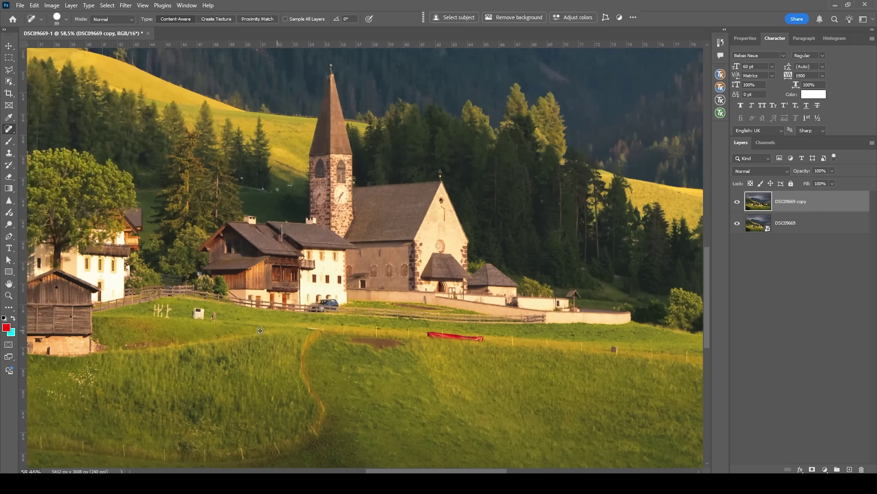
pyautogui.scroll(3, 260, 330)
pyautogui.moveTo(129, 309); pyautogui.dragTo(149, 308)
pyautogui.moveTo(88, 291)
pyautogui.mouseDown()
pyautogui.moveTo(103, 303)
pyautogui.moveTo(108, 294)
pyautogui.mouseUp()
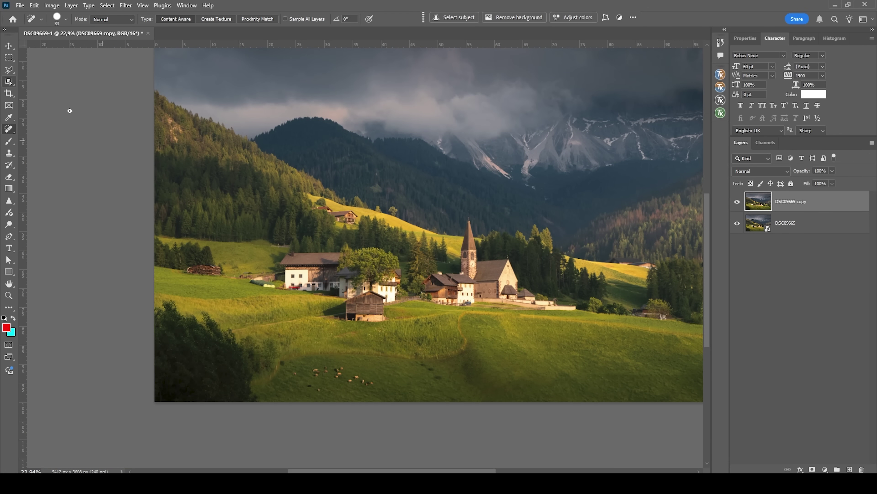
# Select the dark trees in the photo's lower-left corner with the Polygonal Lasso, following their outline with some meadow around it
pyautogui.click(8, 69)
pyautogui.scroll(2, 232, 343)
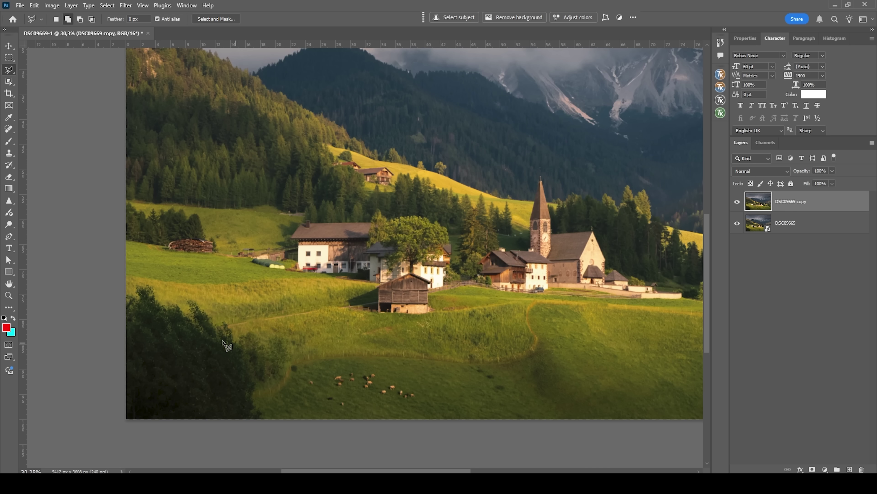
pyautogui.click(108, 280)
pyautogui.click(124, 286)
pyautogui.click(127, 273)
pyautogui.click(152, 272)
pyautogui.click(156, 294)
pyautogui.click(182, 301)
pyautogui.click(184, 290)
pyautogui.click(200, 293)
pyautogui.click(218, 322)
pyautogui.click(229, 314)
pyautogui.click(242, 333)
pyautogui.click(255, 327)
pyautogui.click(273, 335)
pyautogui.click(293, 329)
pyautogui.click(304, 344)
pyautogui.click(292, 378)
pyautogui.click(263, 392)
pyautogui.click(276, 423)
pyautogui.doubleClick(103, 441)
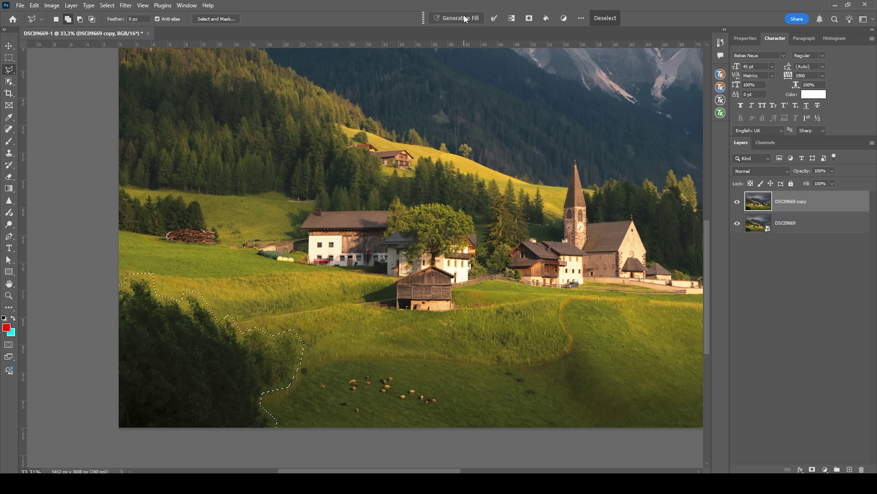
# Replace the selected dark trees using Generative Fill with an empty prompt
pyautogui.click(448, 19)
pyautogui.press('Return')
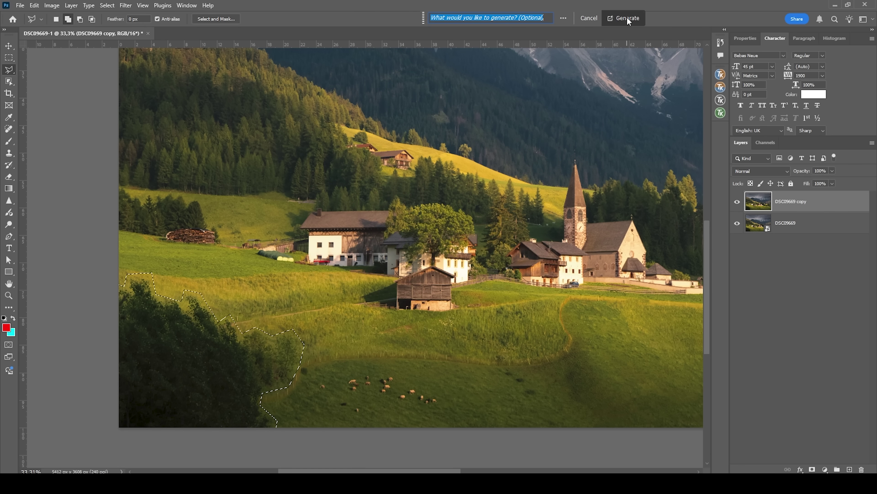
pyautogui.click(626, 18)
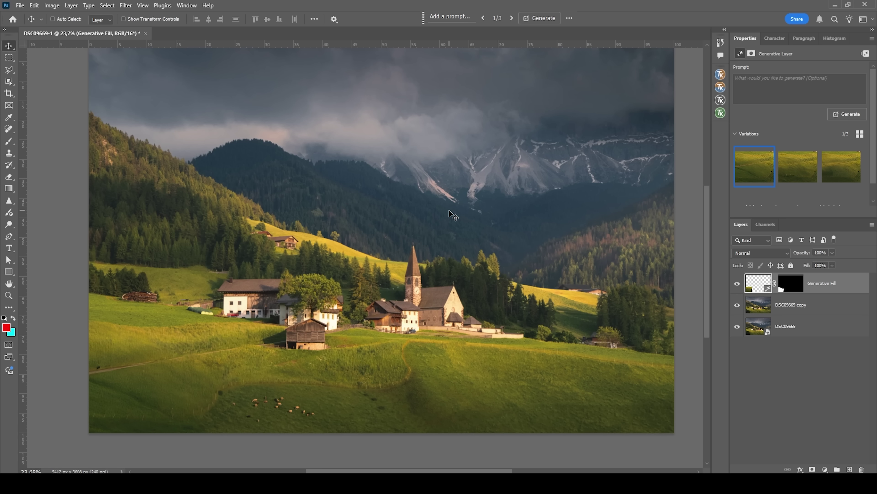